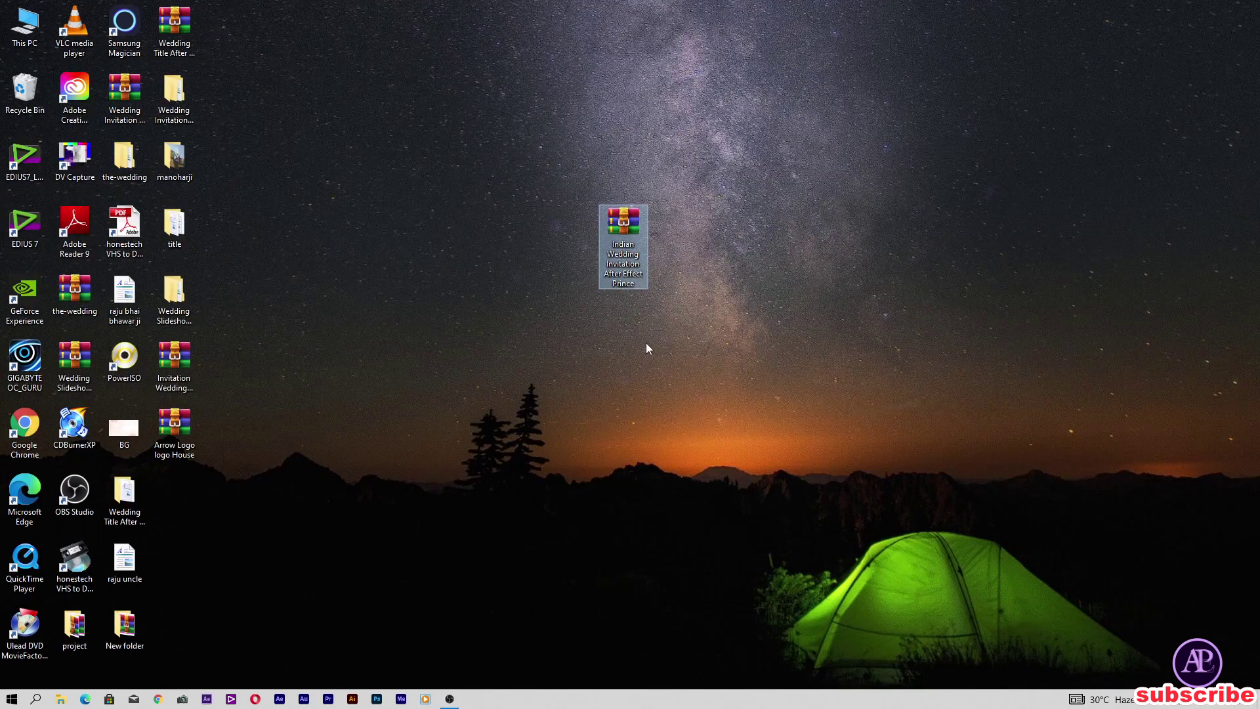
Step: Extract the Indian Wedding Invitation After Effect Prince archive to the desktop with its password, and place the extracted folder beside the archive
mouse_move(627, 253)
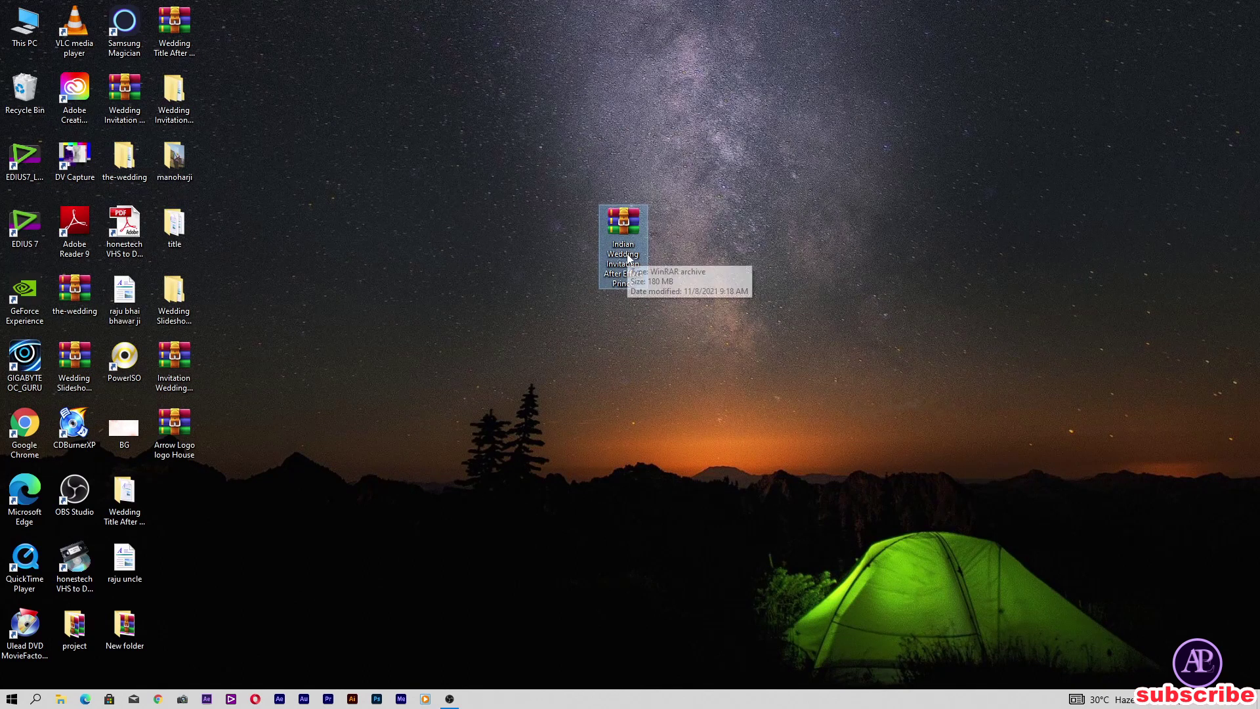
double_click(628, 241)
key("shift+F10")
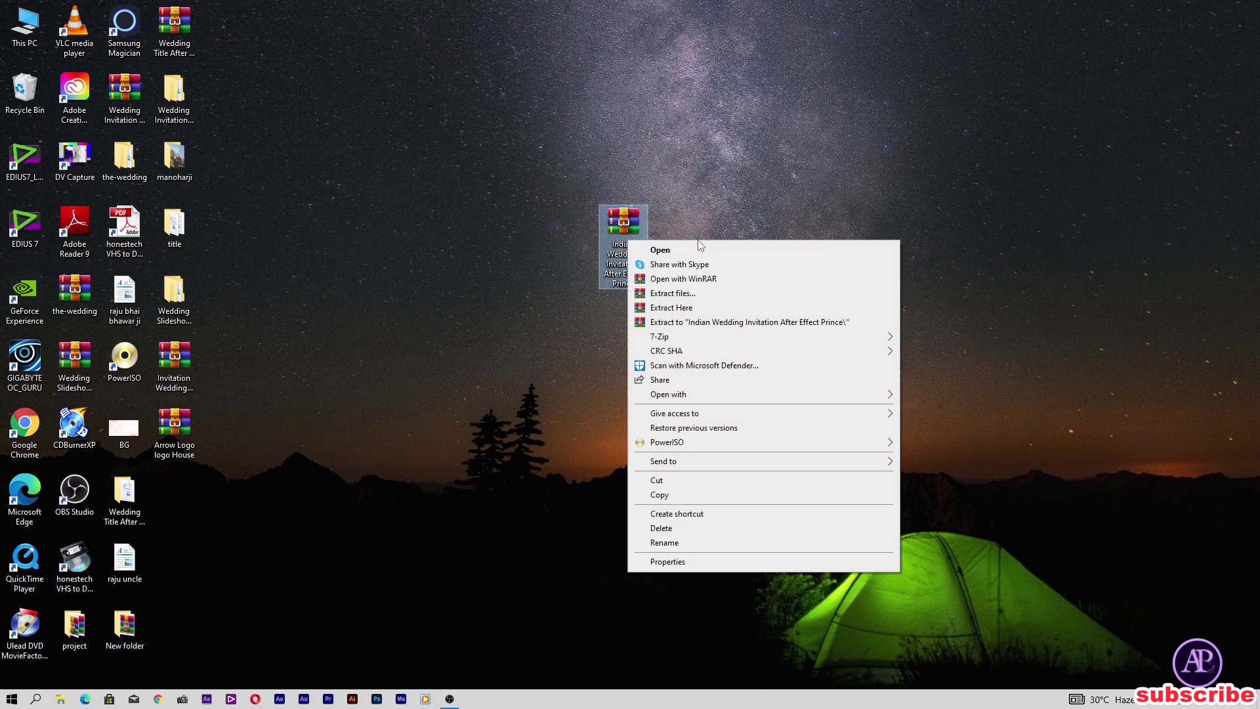
left_click(698, 308)
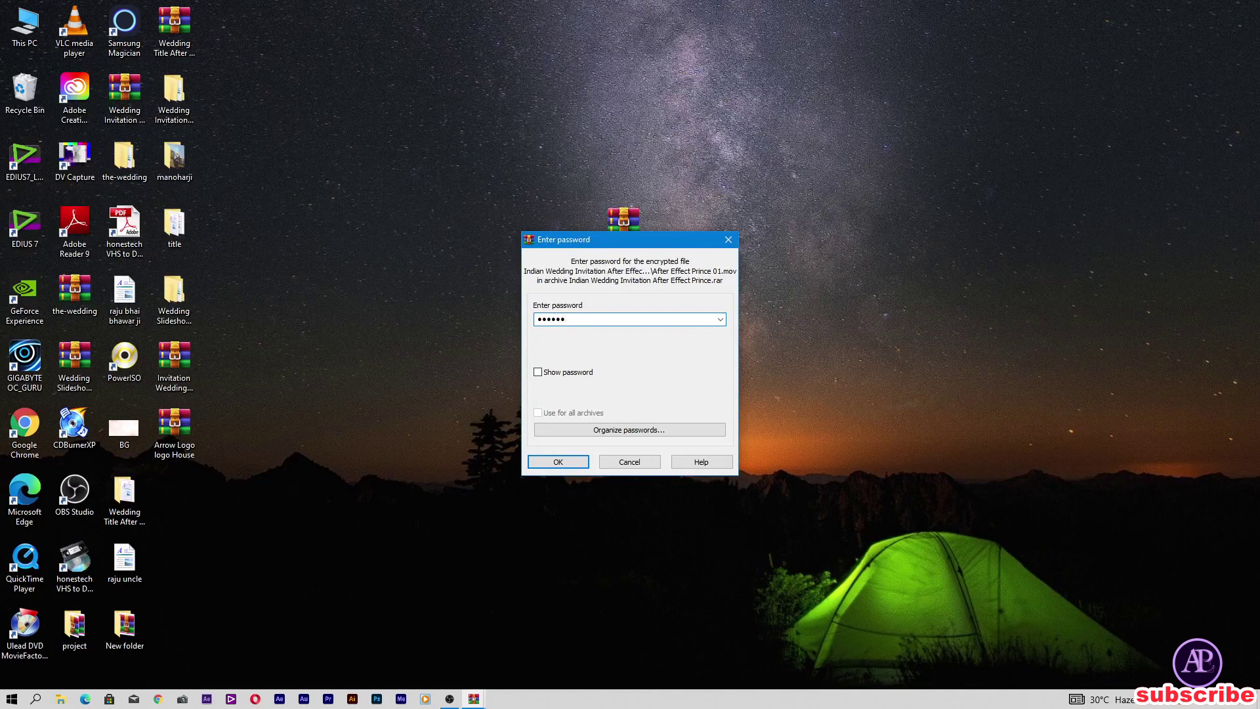
left_click(559, 463)
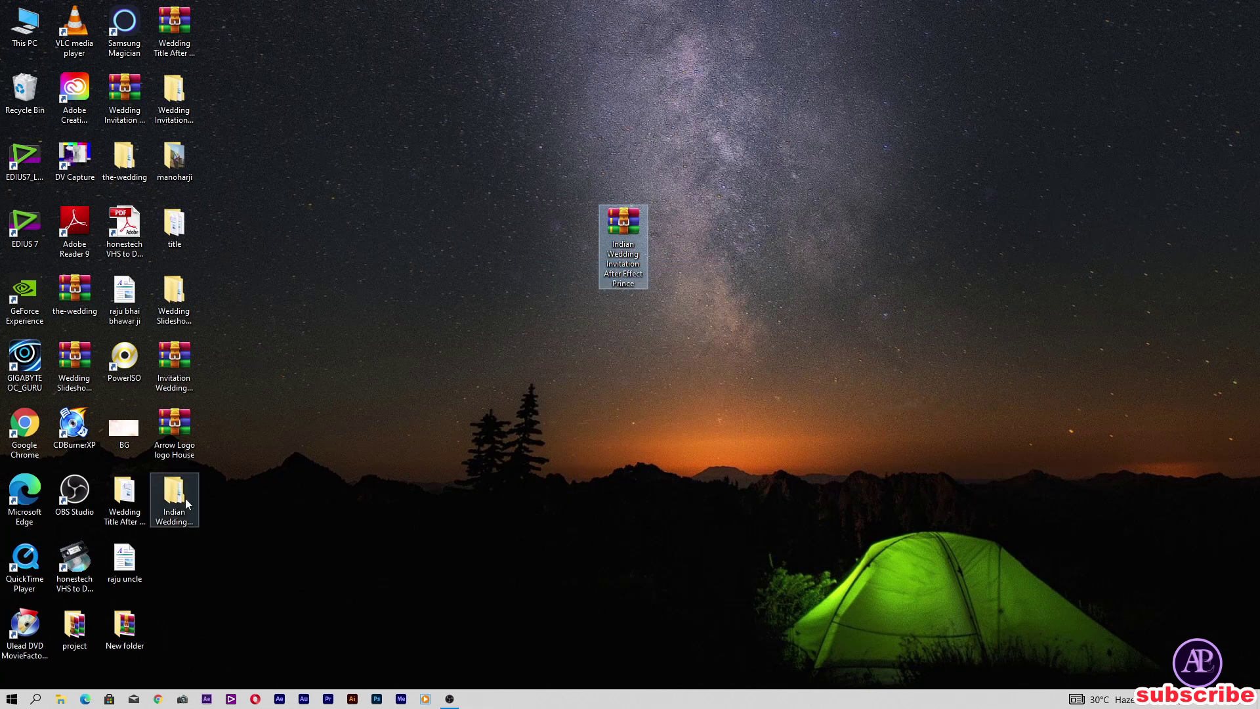
left_click_drag(174, 503, 686, 234)
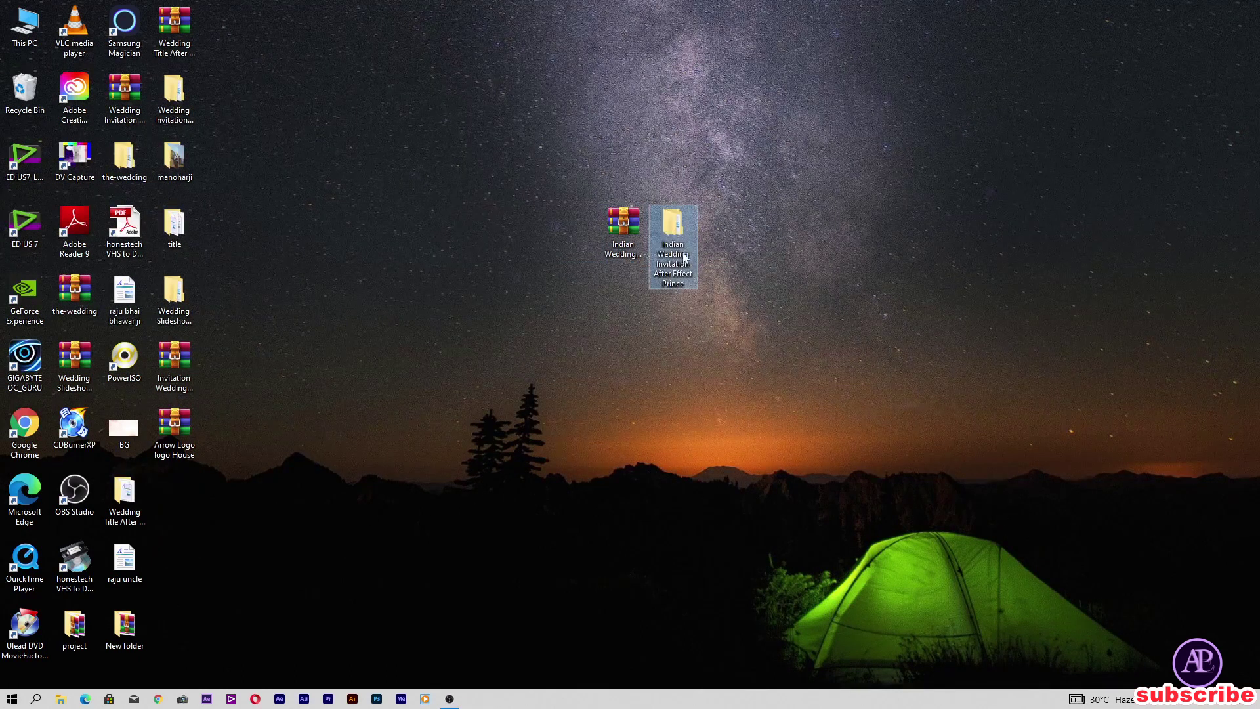
Step: Examine the extracted project folder and its placeholder images inside Placeholder After Effect Prince
double_click(678, 238)
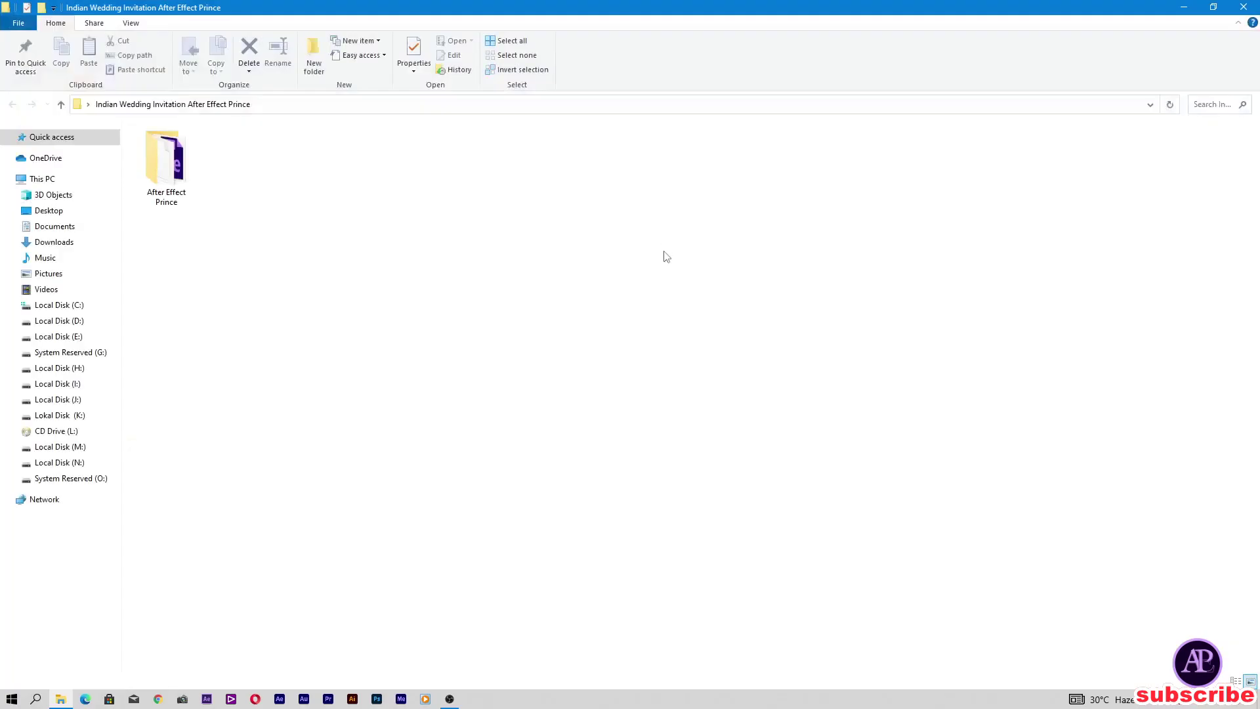
double_click(172, 203)
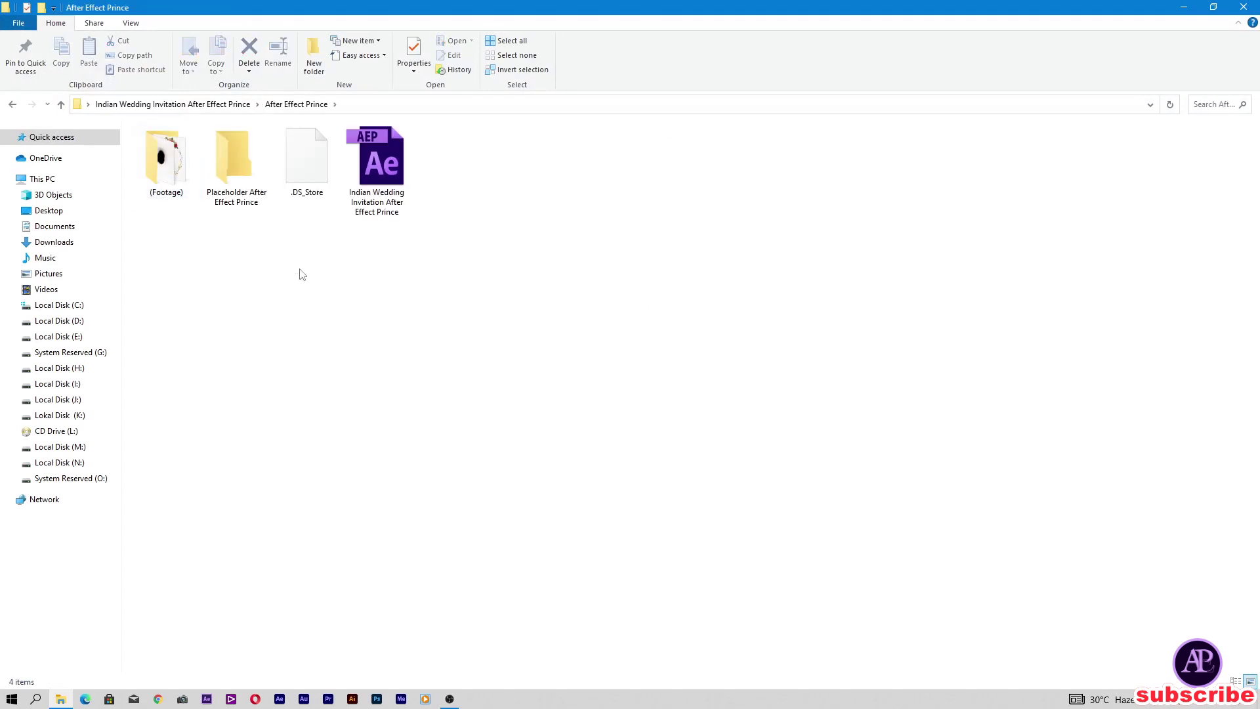
double_click(234, 172)
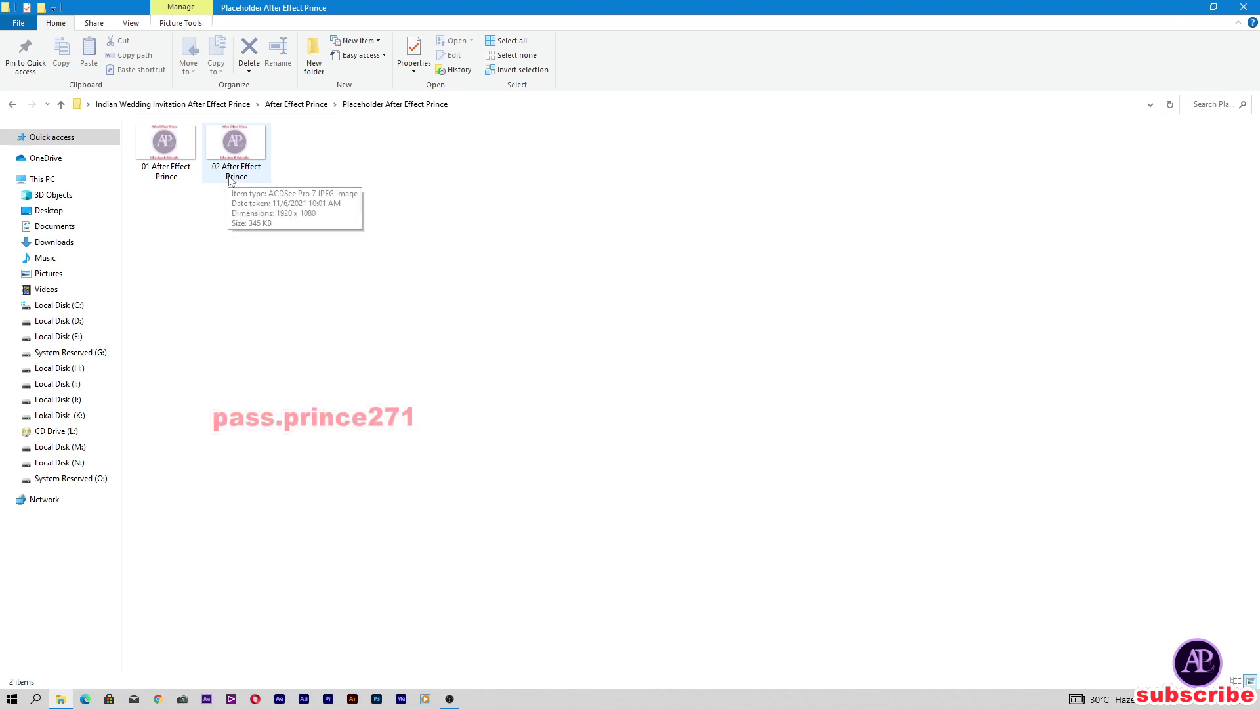
left_click(11, 106)
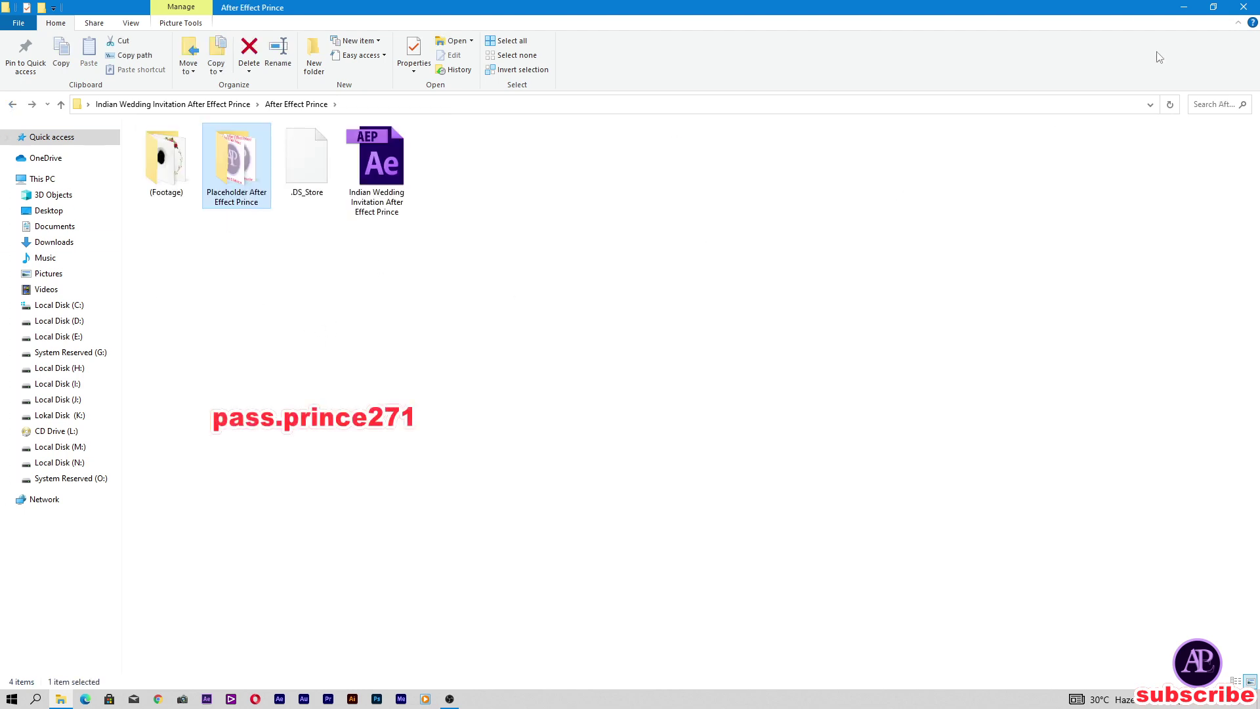
left_click(1243, 7)
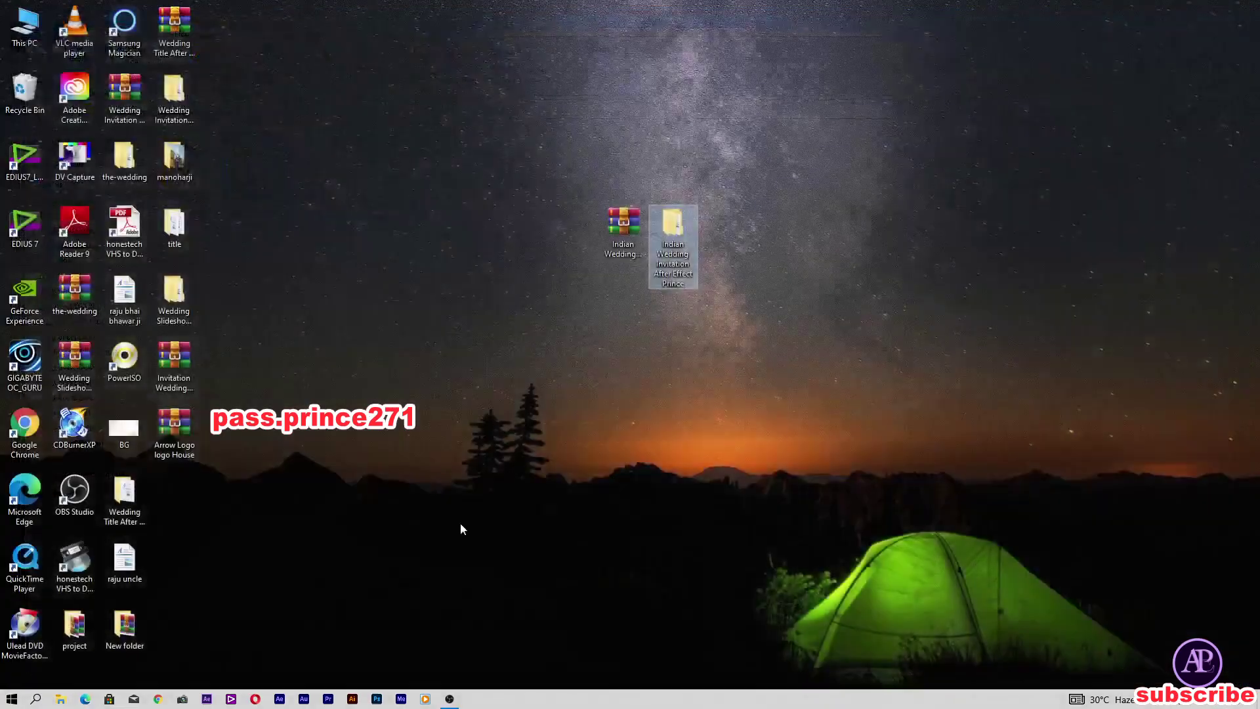
Step: Switch to After Effects and open the Indian Wedding Invitation After Effect Prince project from the extracted desktop folder, accepting the font substitution
left_click(280, 699)
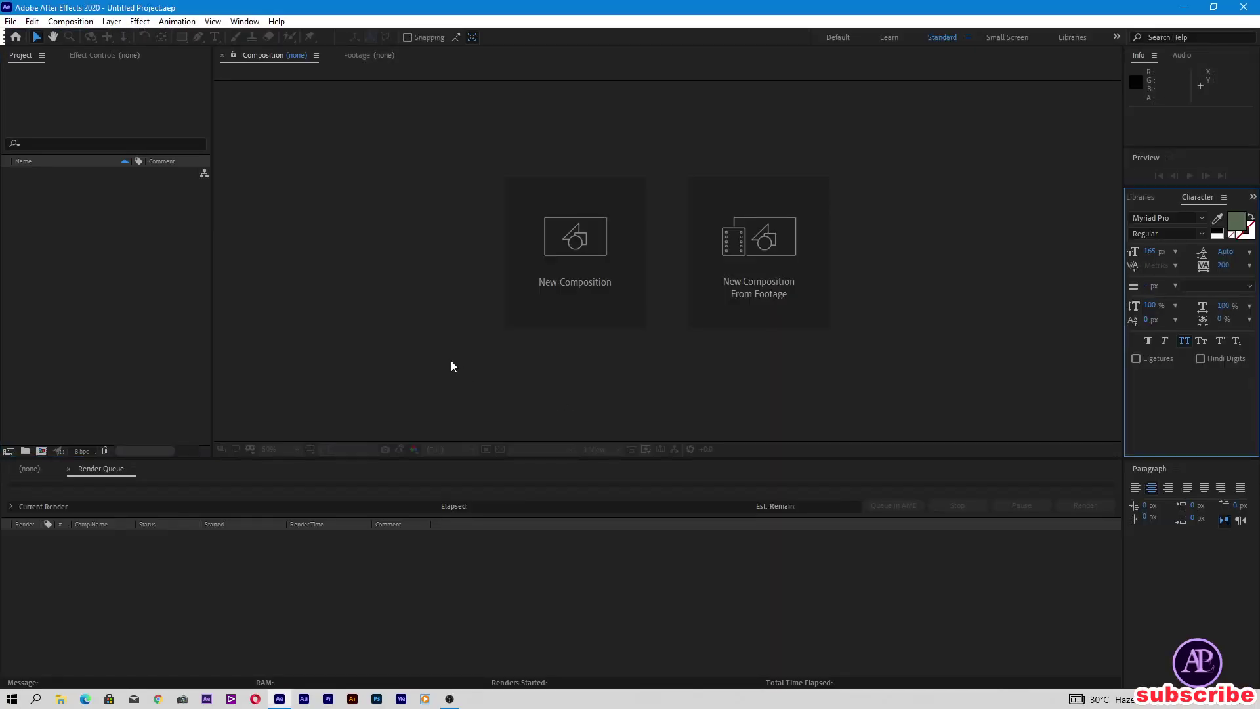
left_click(10, 21)
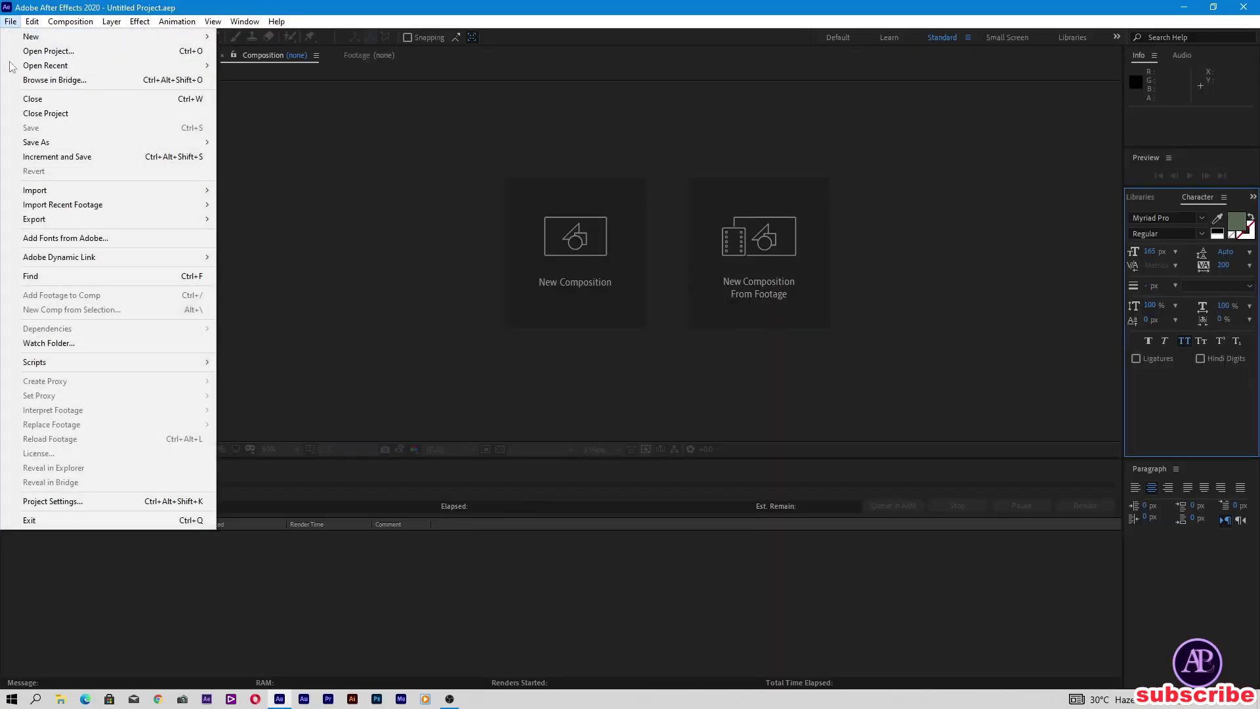
left_click(53, 48)
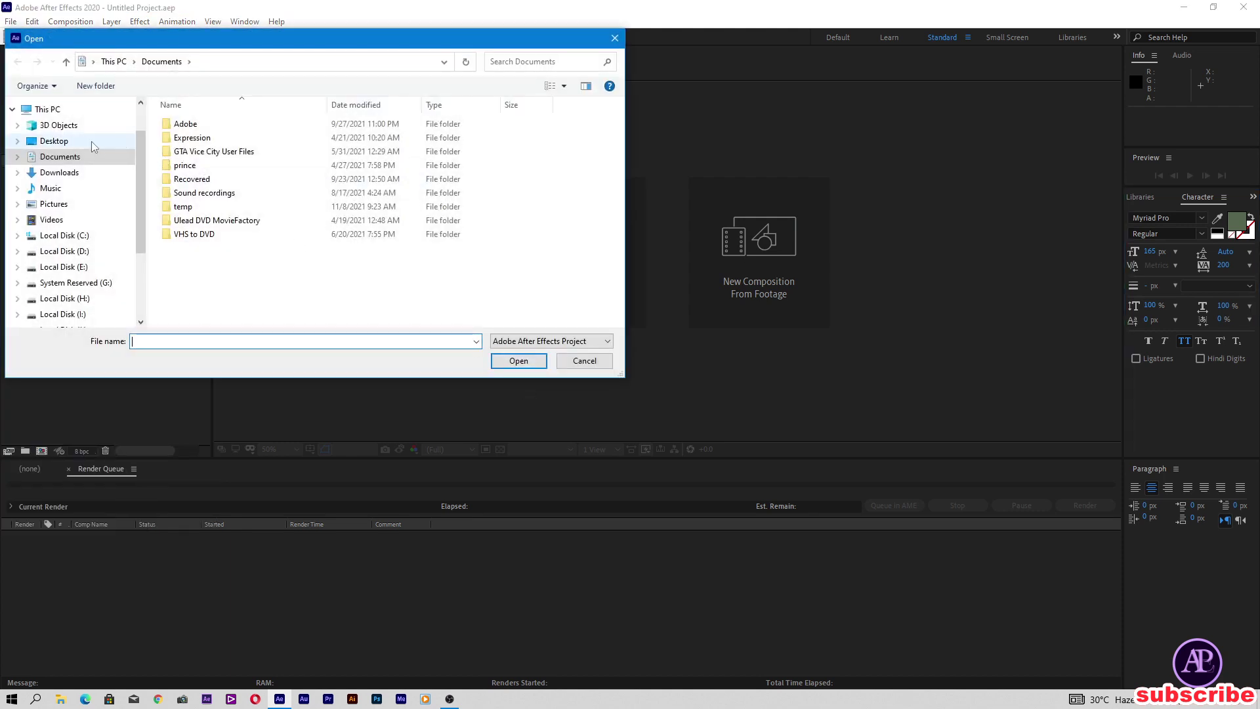
left_click(94, 143)
double_click(262, 124)
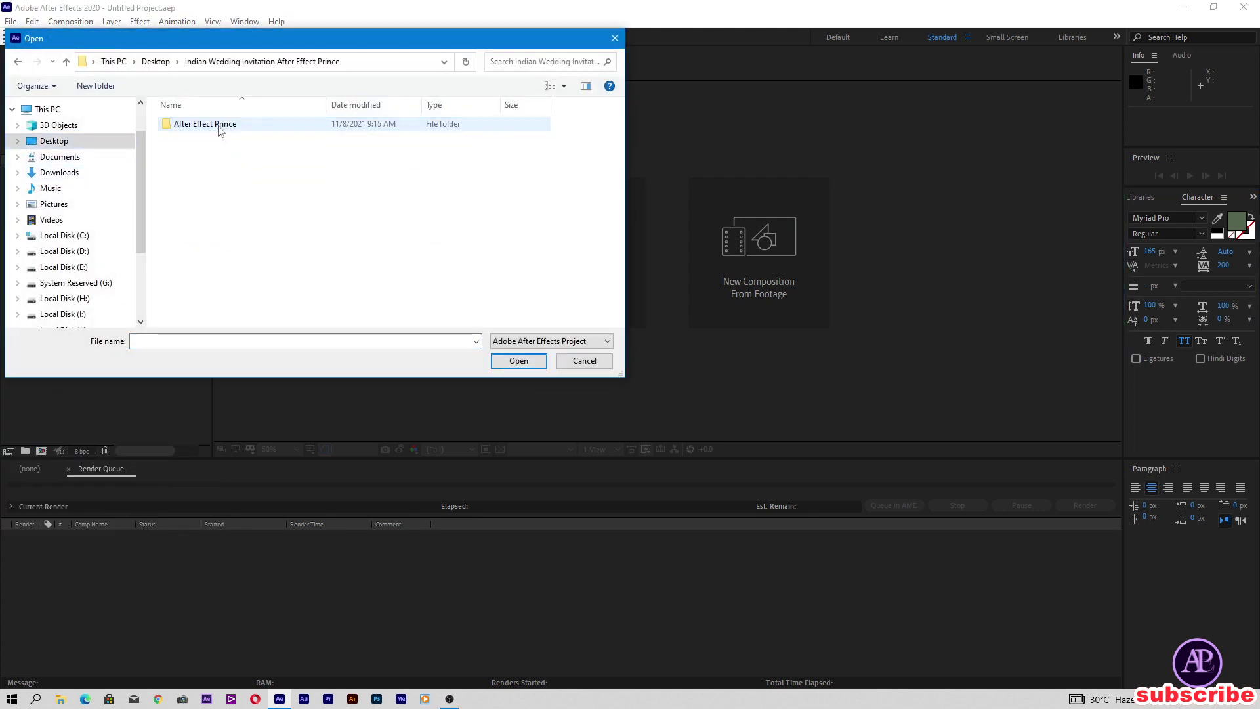
double_click(260, 126)
left_click(195, 153)
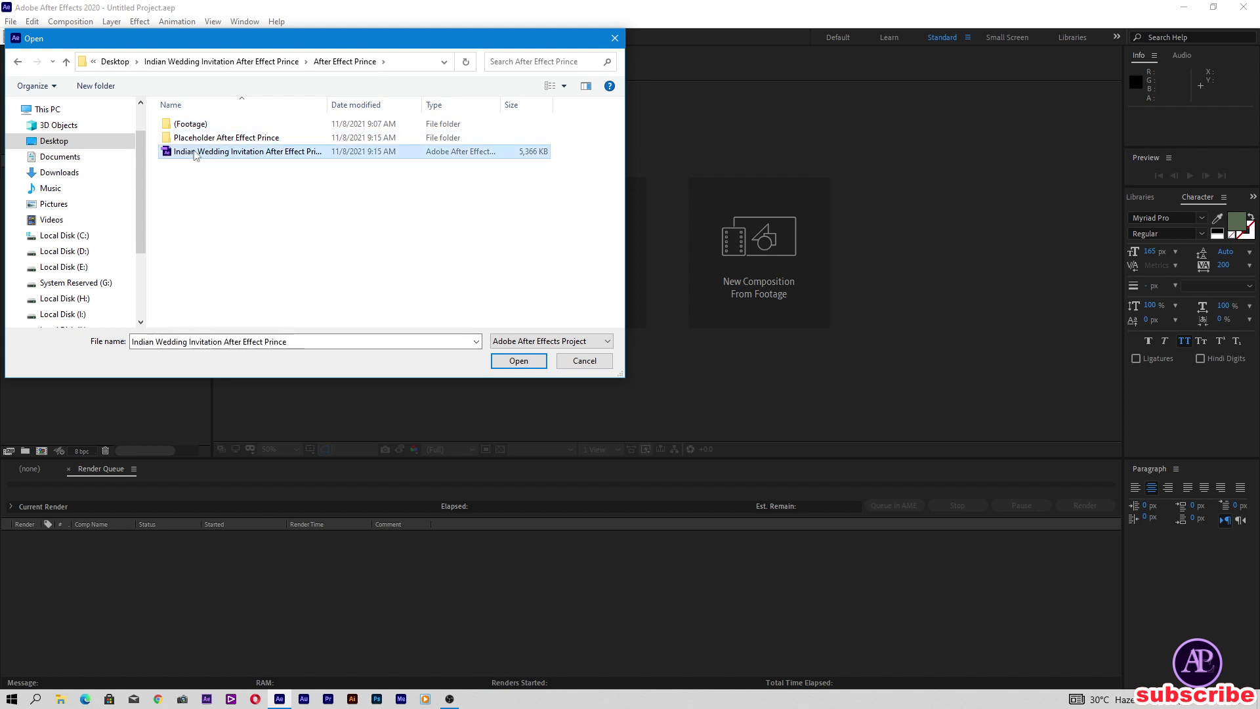
left_click(520, 361)
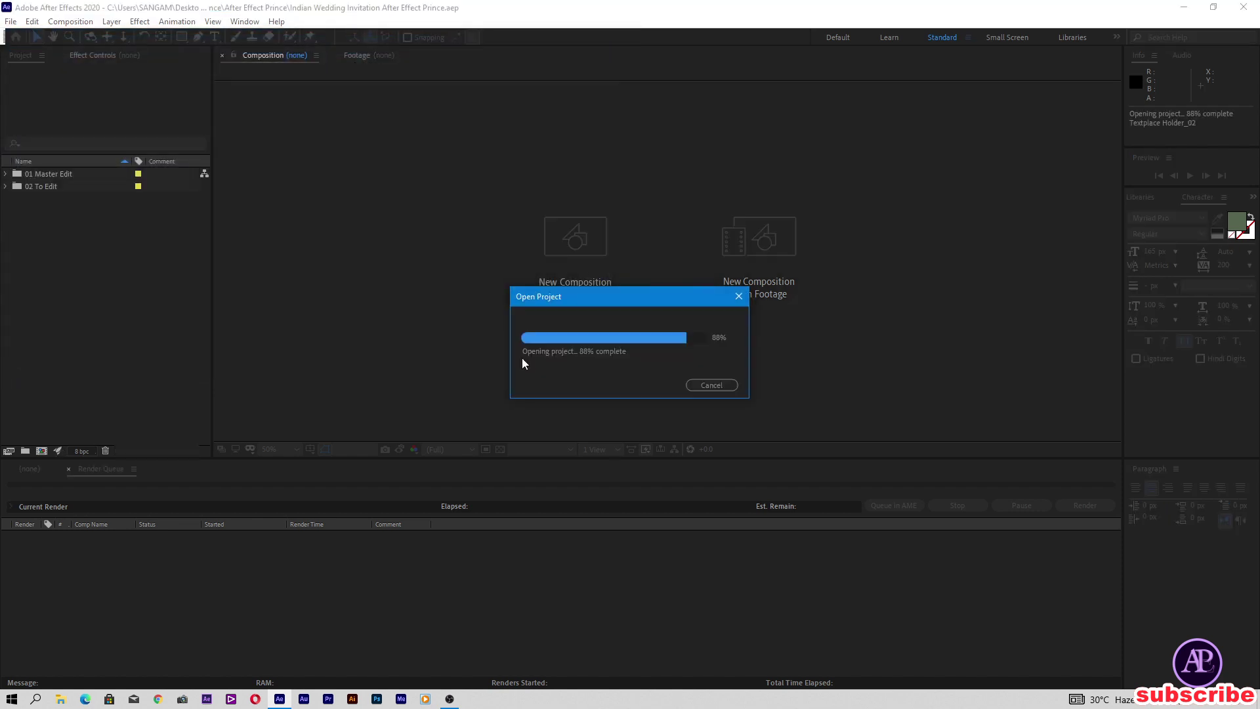
left_click(730, 379)
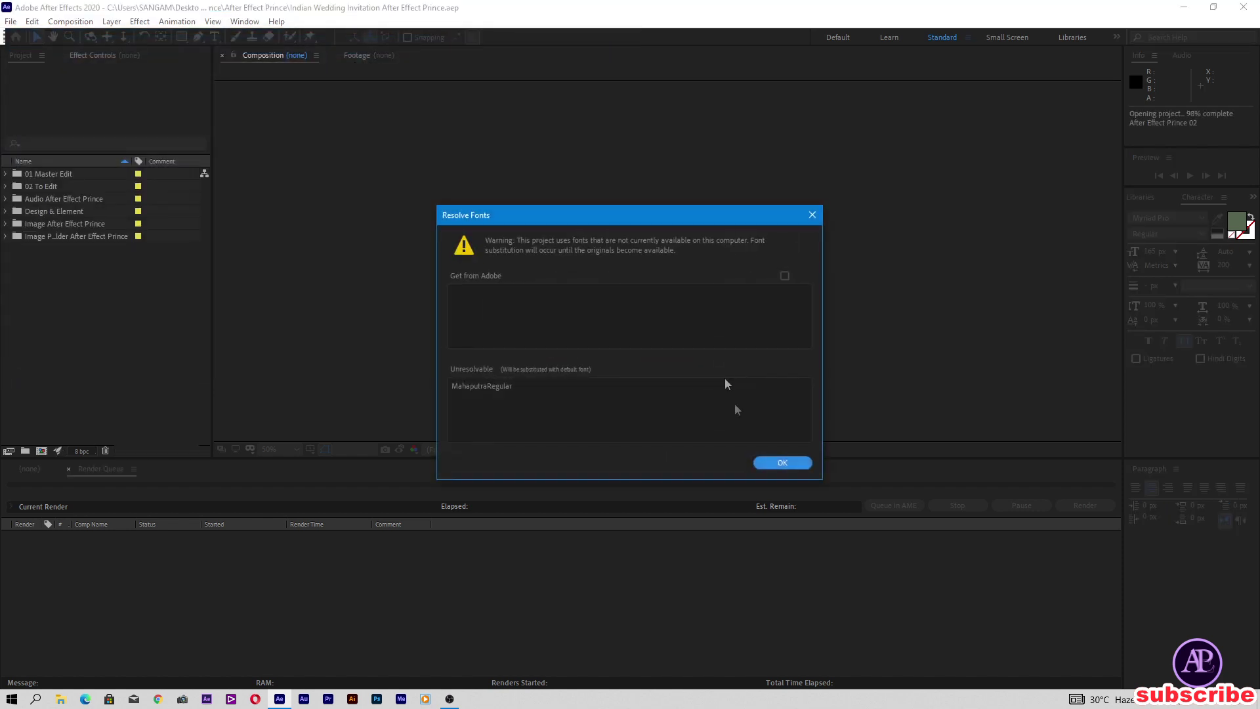
left_click(791, 463)
left_click(730, 373)
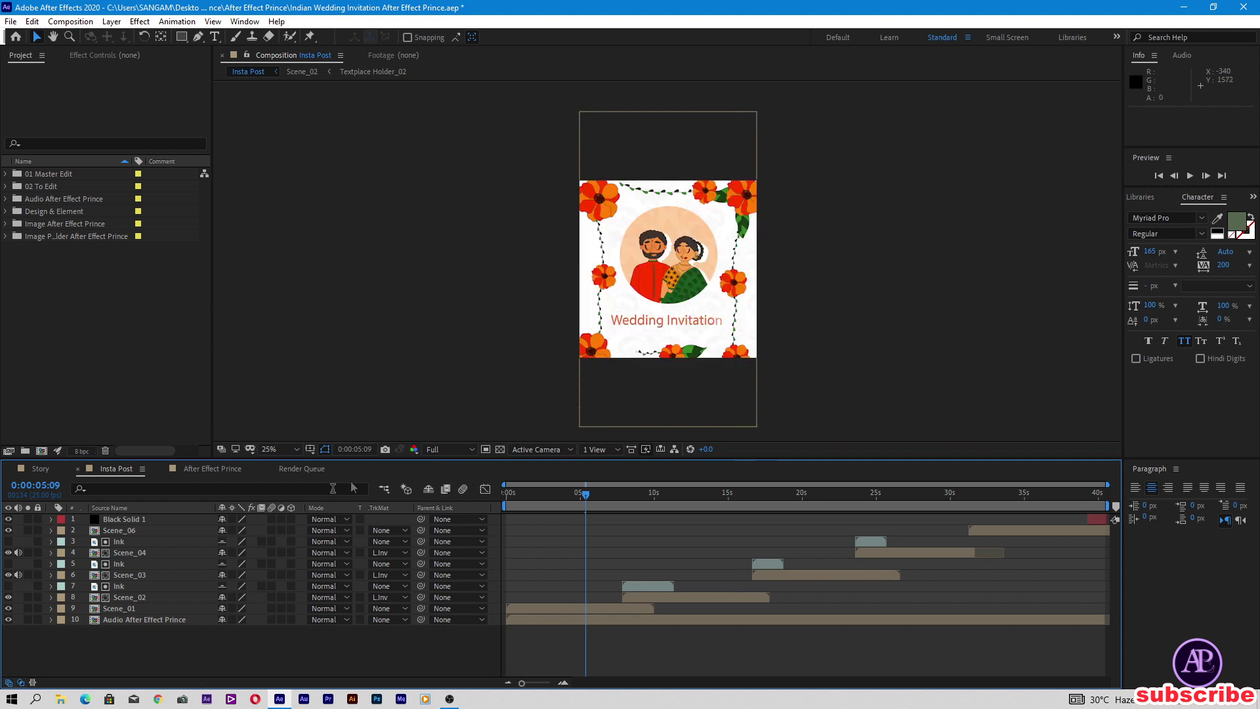
Step: Review the Story, Insta Post and After Effect Prince compositions at several points along their timelines
left_click(40, 469)
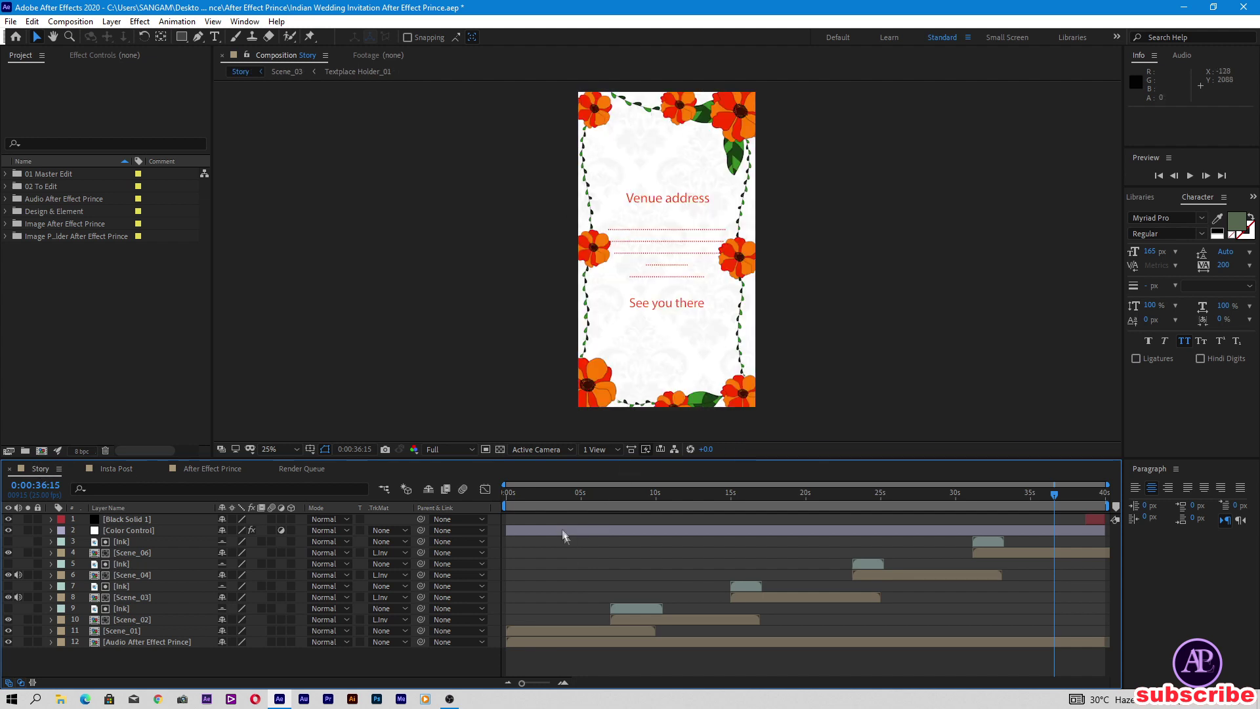
left_click(583, 493)
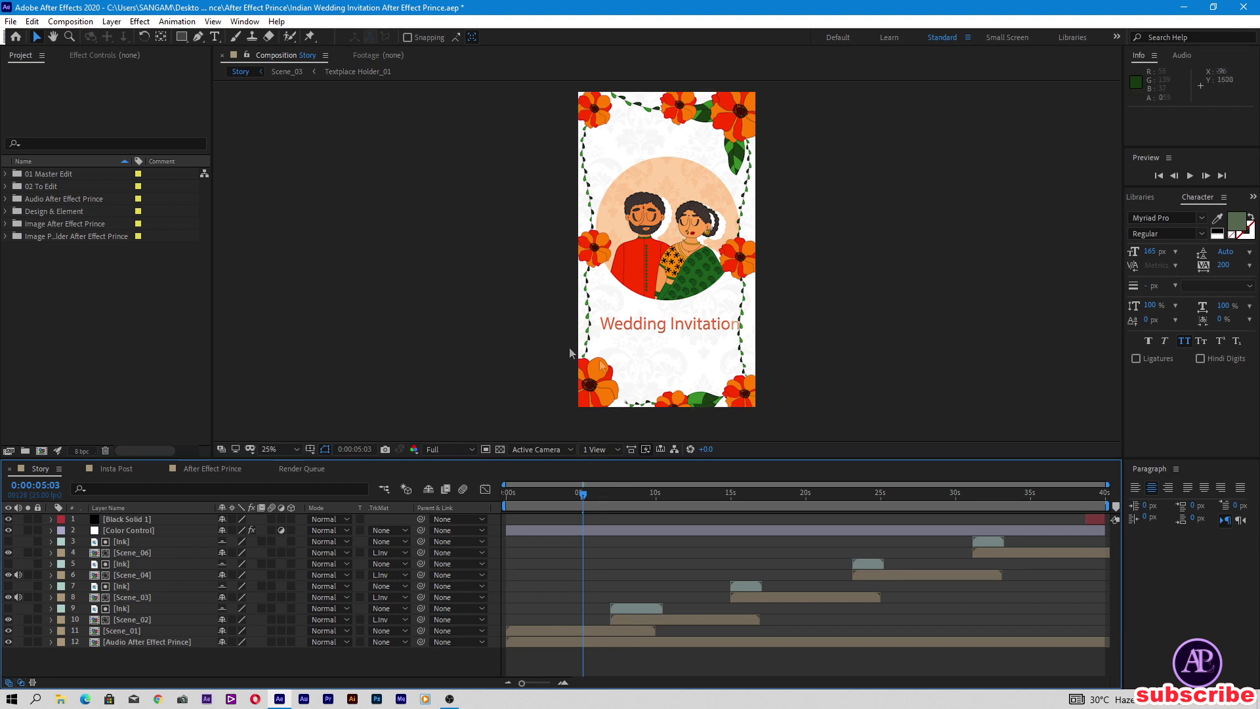
left_click(110, 468)
left_click_drag(591, 501, 582, 495)
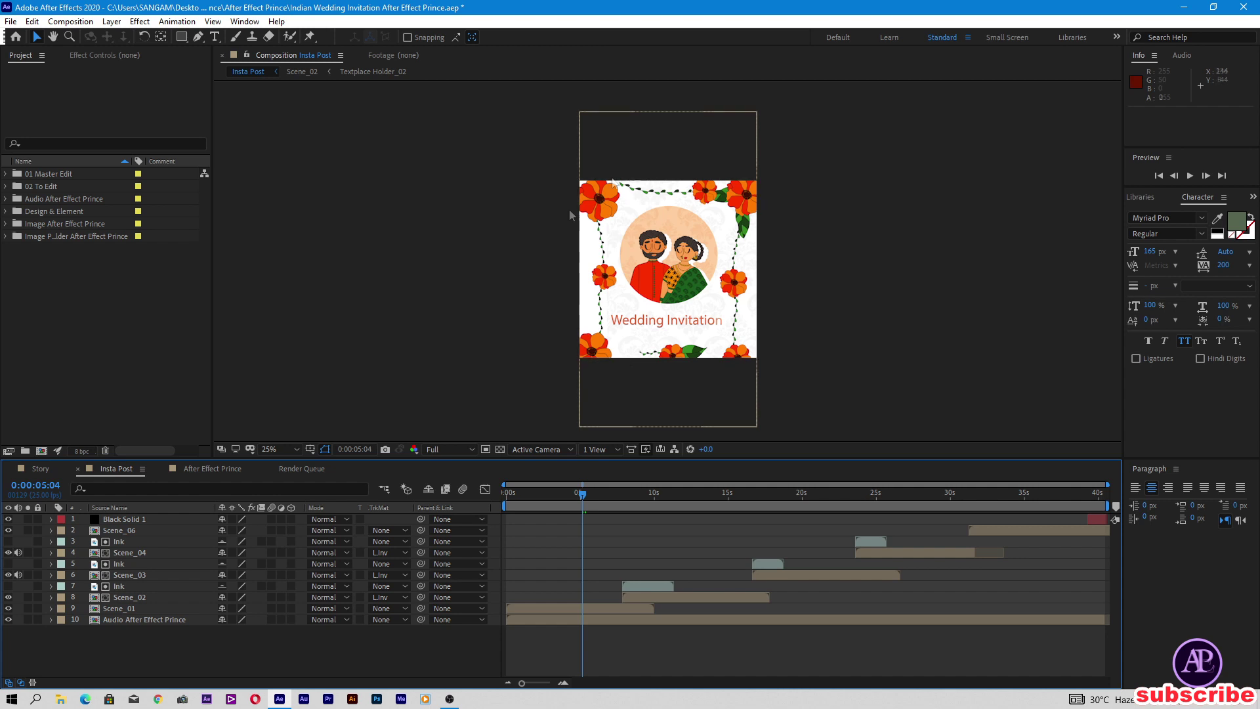
left_click(705, 492)
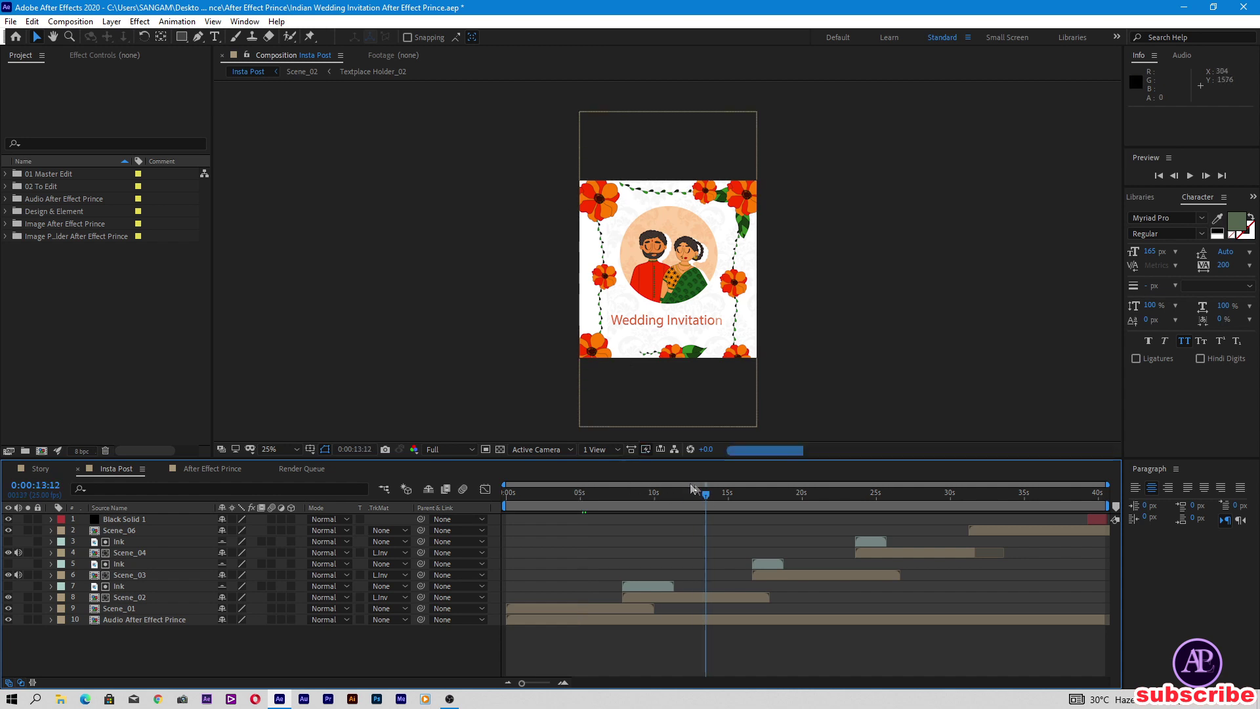
left_click(216, 469)
left_click_drag(599, 493, 710, 504)
left_click(752, 497)
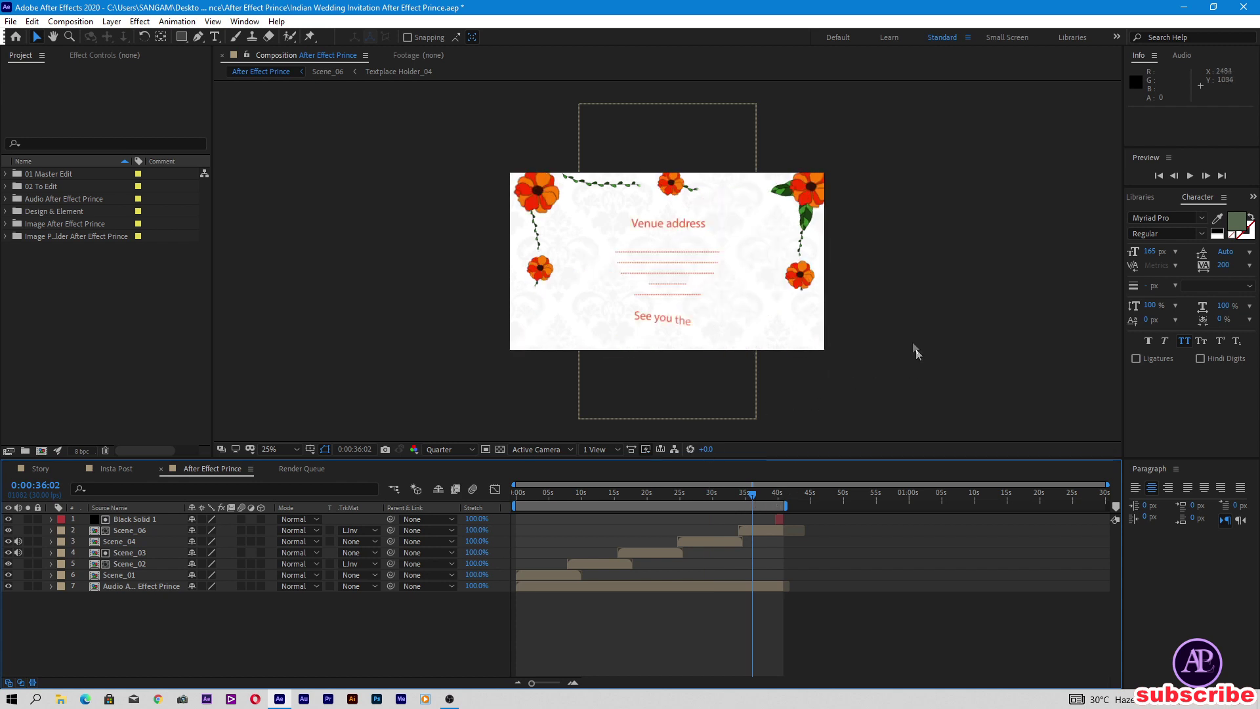
Step: Open both placeholder images, 01 and 02 After Effect Prince, from the project's placeholder folder in Photoshop
left_click(1187, 7)
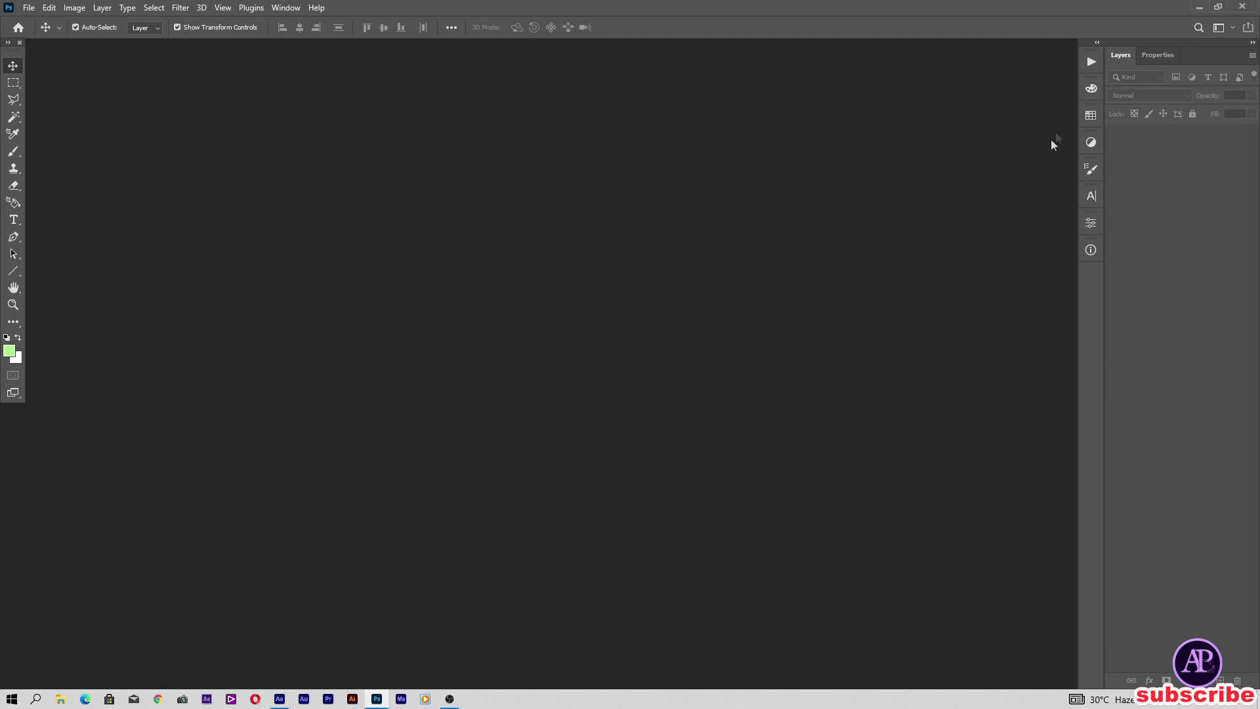
left_click(1199, 8)
double_click(695, 234)
double_click(170, 178)
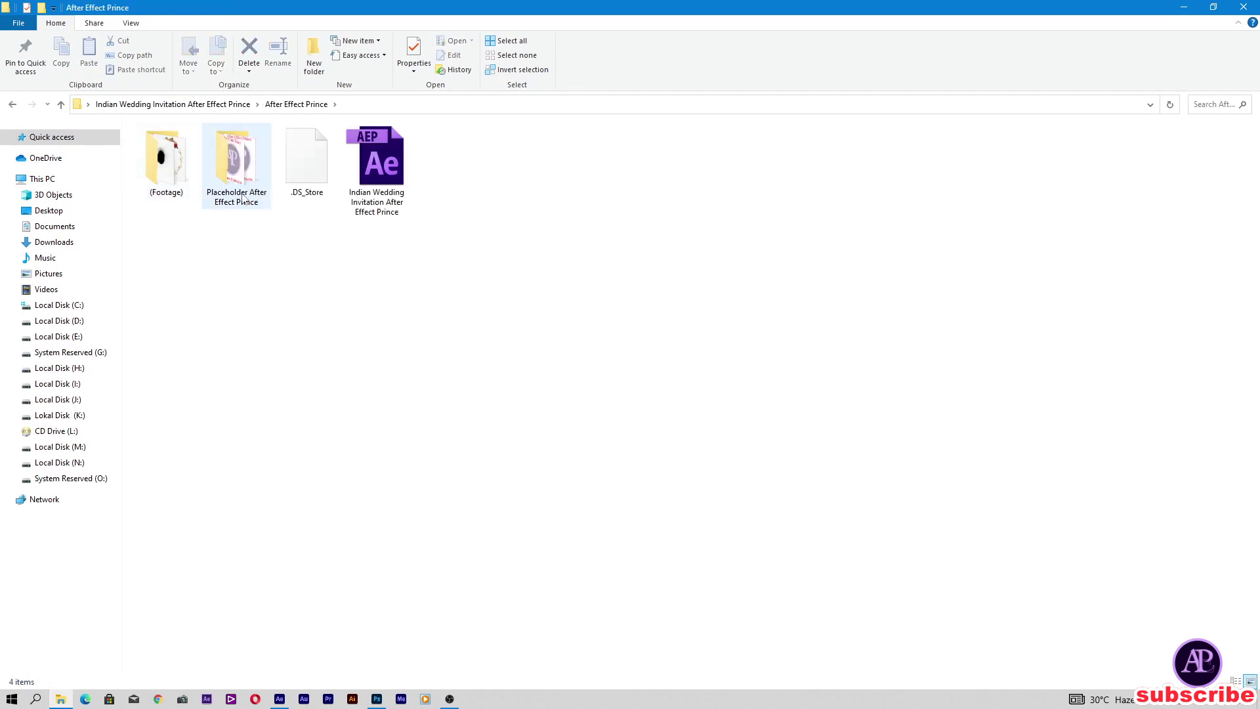
double_click(243, 200)
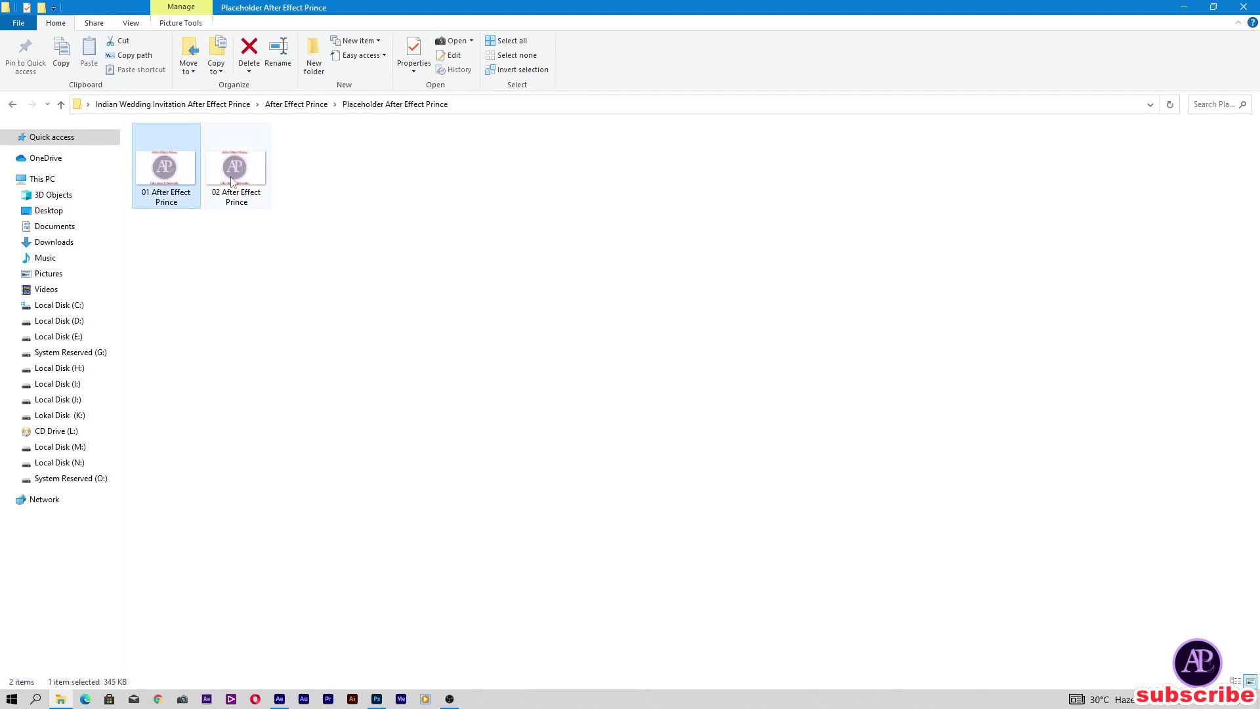
left_click(231, 182, "ctrl")
left_click_drag(231, 182, 322, 514)
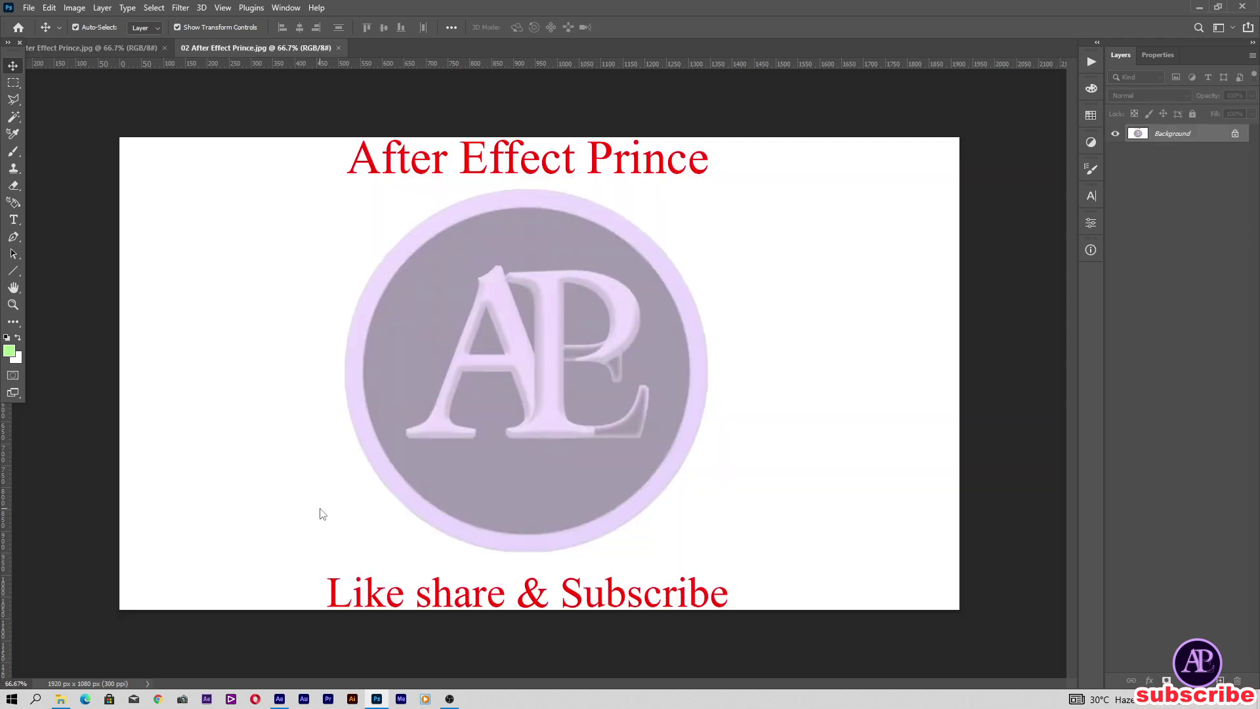
Step: Place the couple photo from the E: drive's prince\cople images folder into 01 After Effect Prince.jpg and enlarge it to cover the canvas
left_click(102, 47)
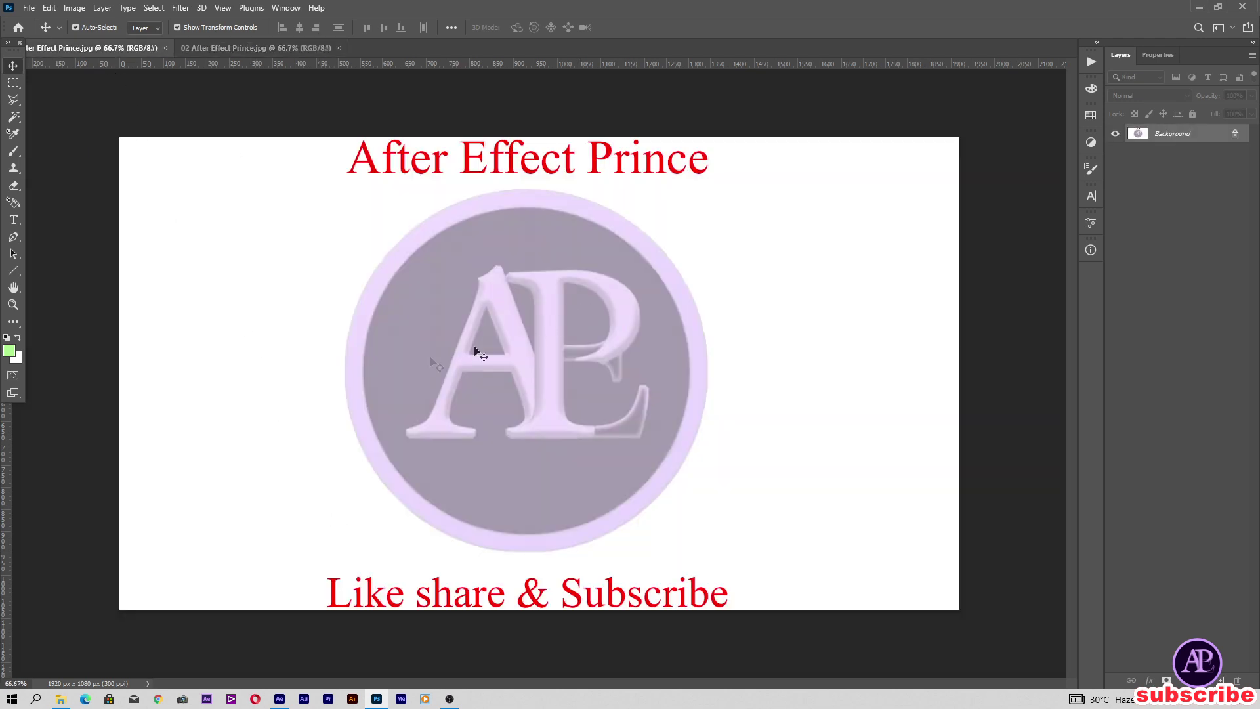
left_click(60, 699)
left_click(92, 336)
left_click(1077, 169)
double_click(1077, 169)
double_click(236, 164)
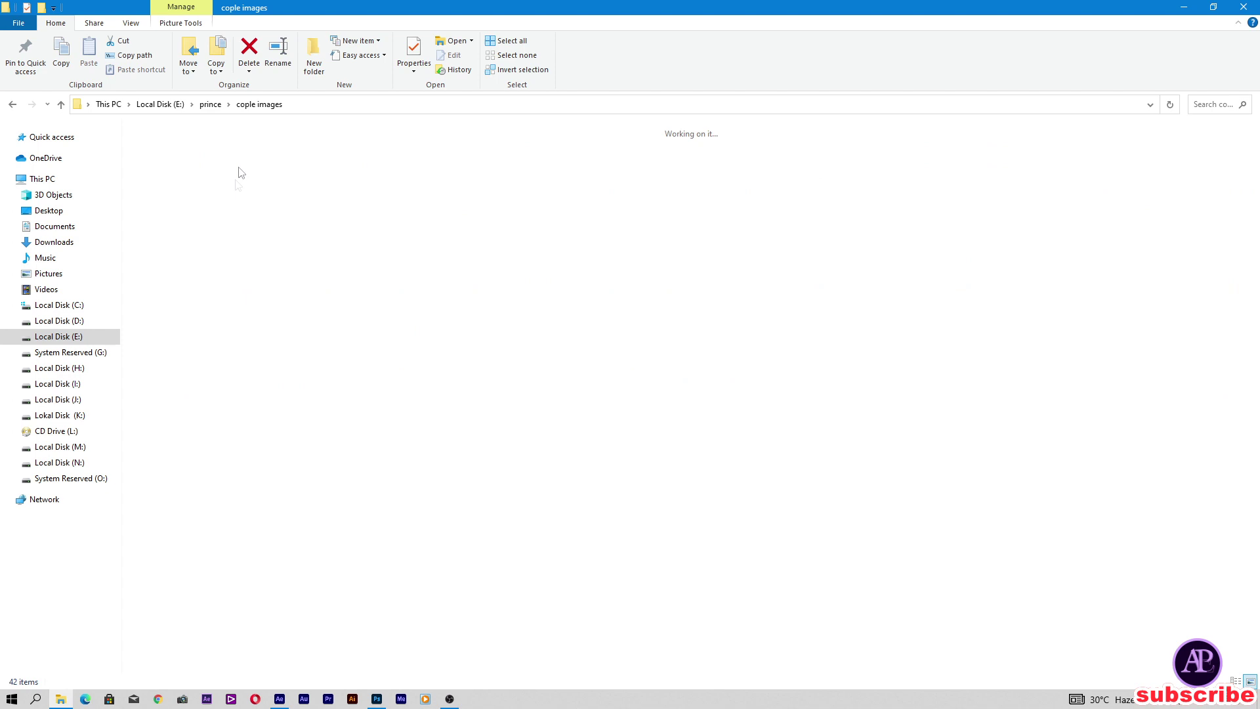
double_click(1149, 273)
left_click_drag(1092, 350, 329, 501)
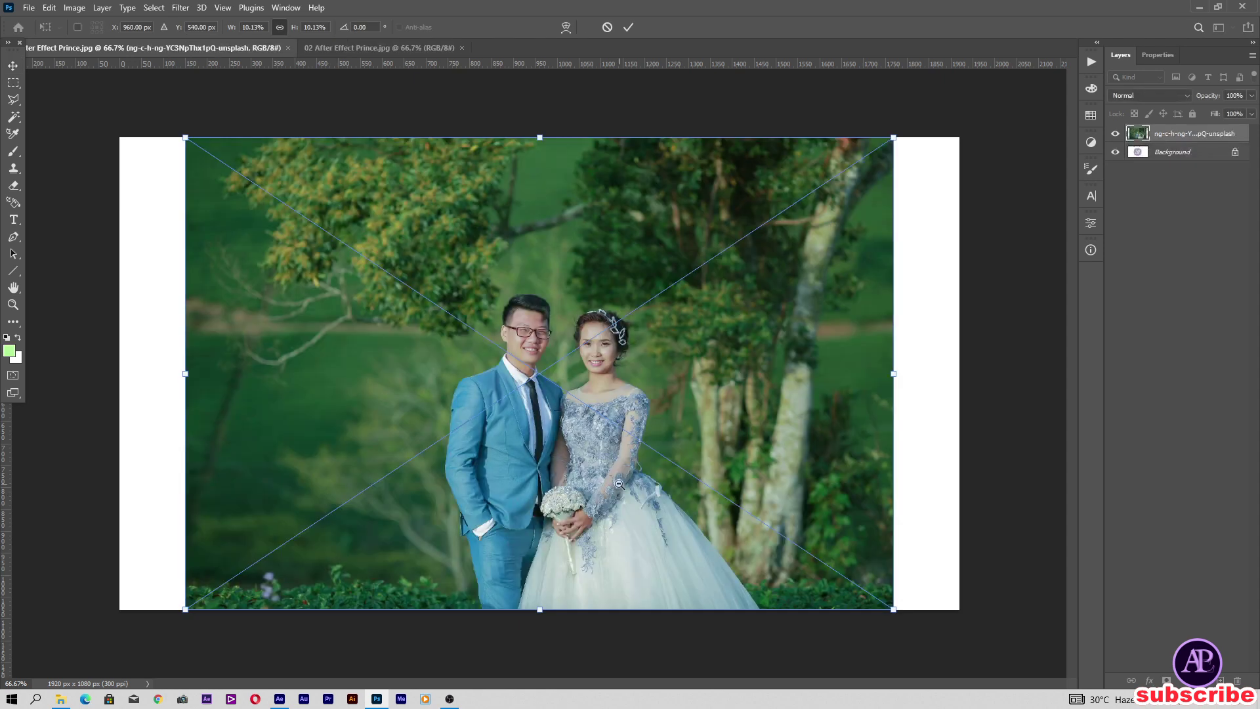
mouse_move(712, 500)
left_mouse_down()
mouse_move(754, 540)
mouse_move(720, 487)
left_mouse_up()
key("Return")
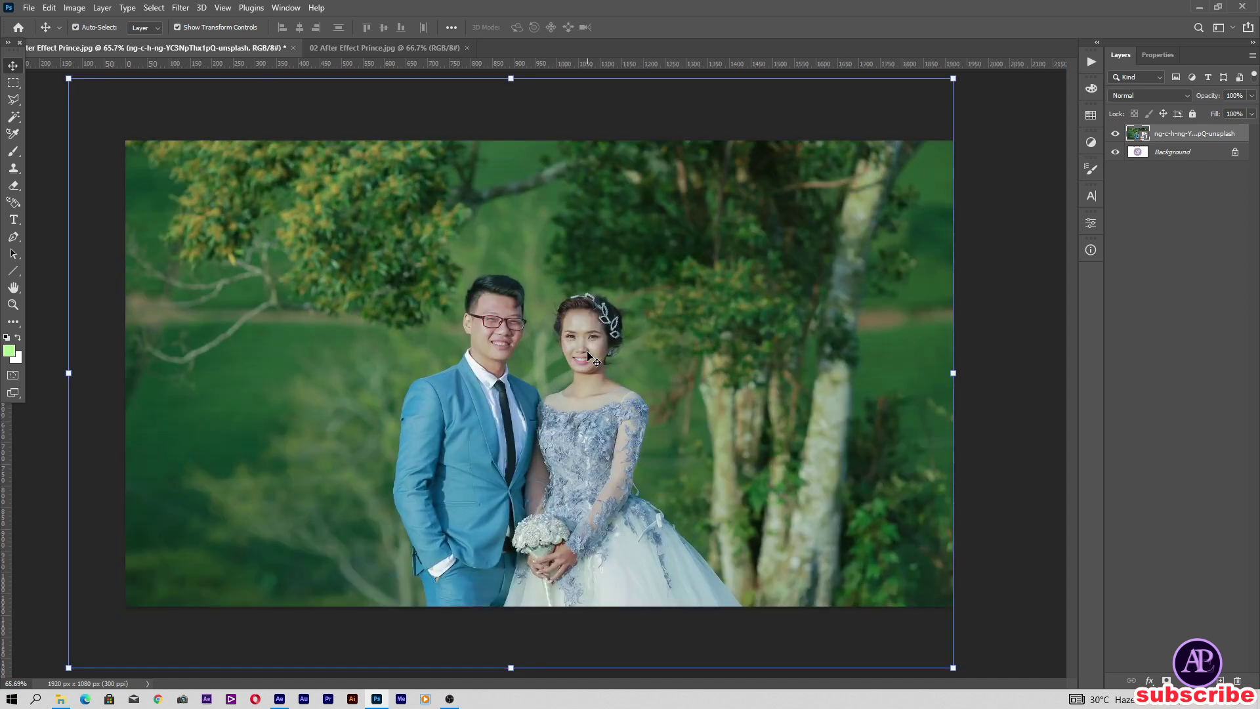
Step: Flatten the placeholder image into a single background layer and try to save 01 After Effect Prince.jpg
key("alt+l")
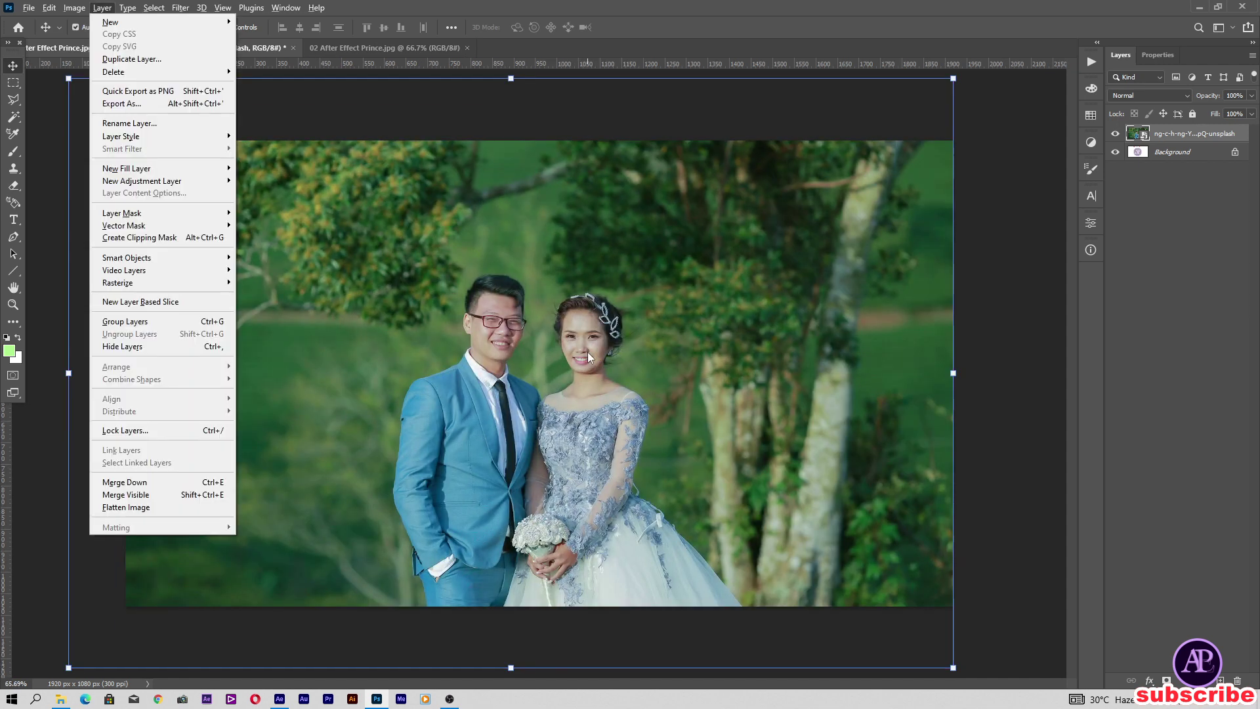
key("f")
key("ctrl+0")
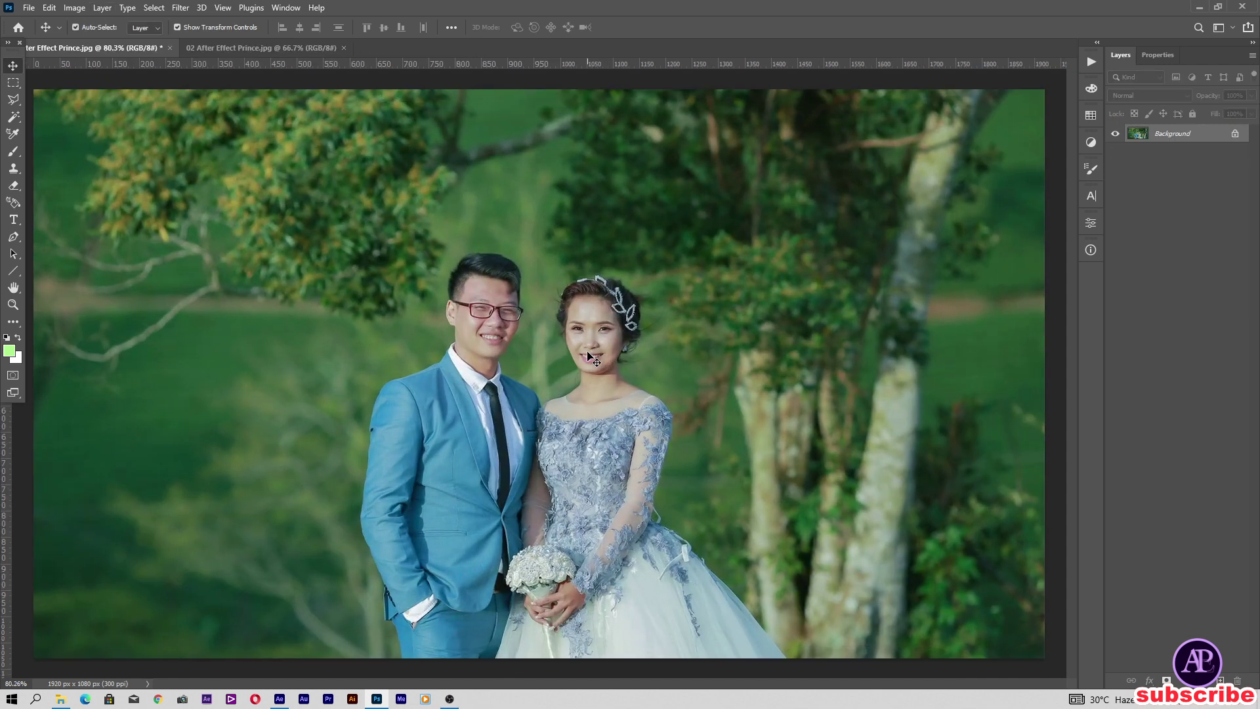
key("ctrl+s")
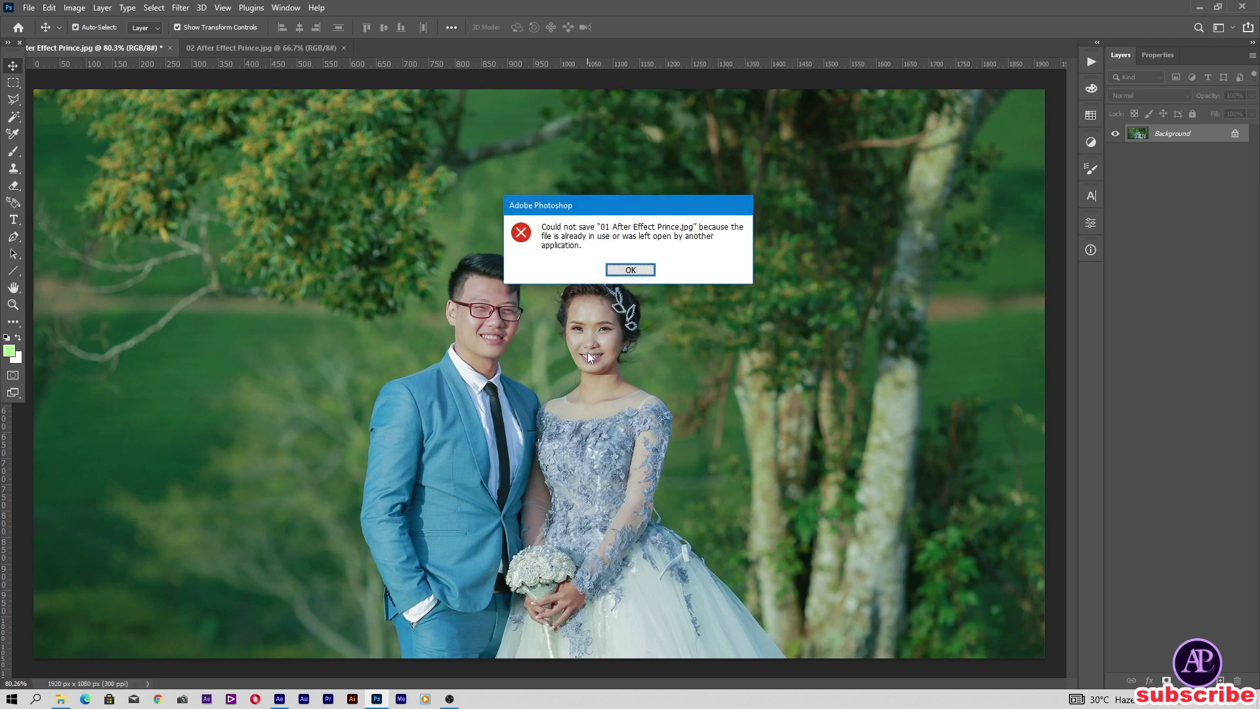
key("Return")
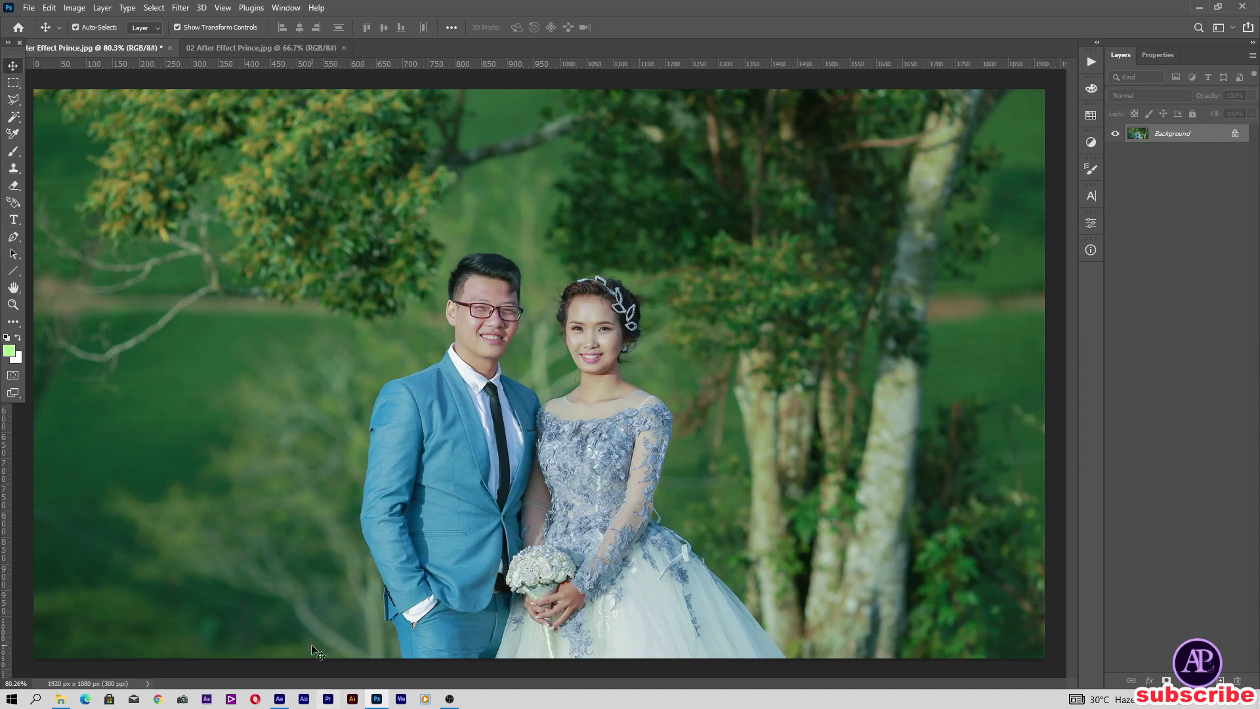
Step: Close the Indian Wedding Invitation project in After Effects without saving it, then return to Photoshop
left_click(280, 699)
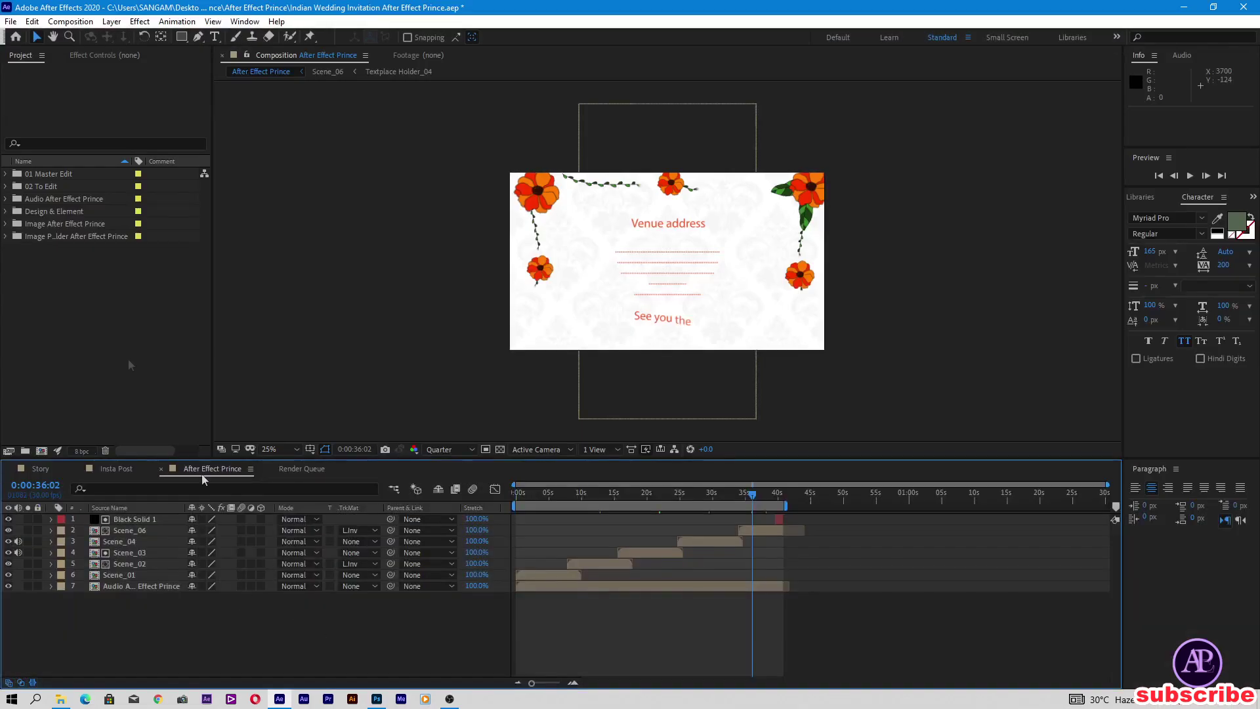
left_click(11, 21)
left_click(72, 52)
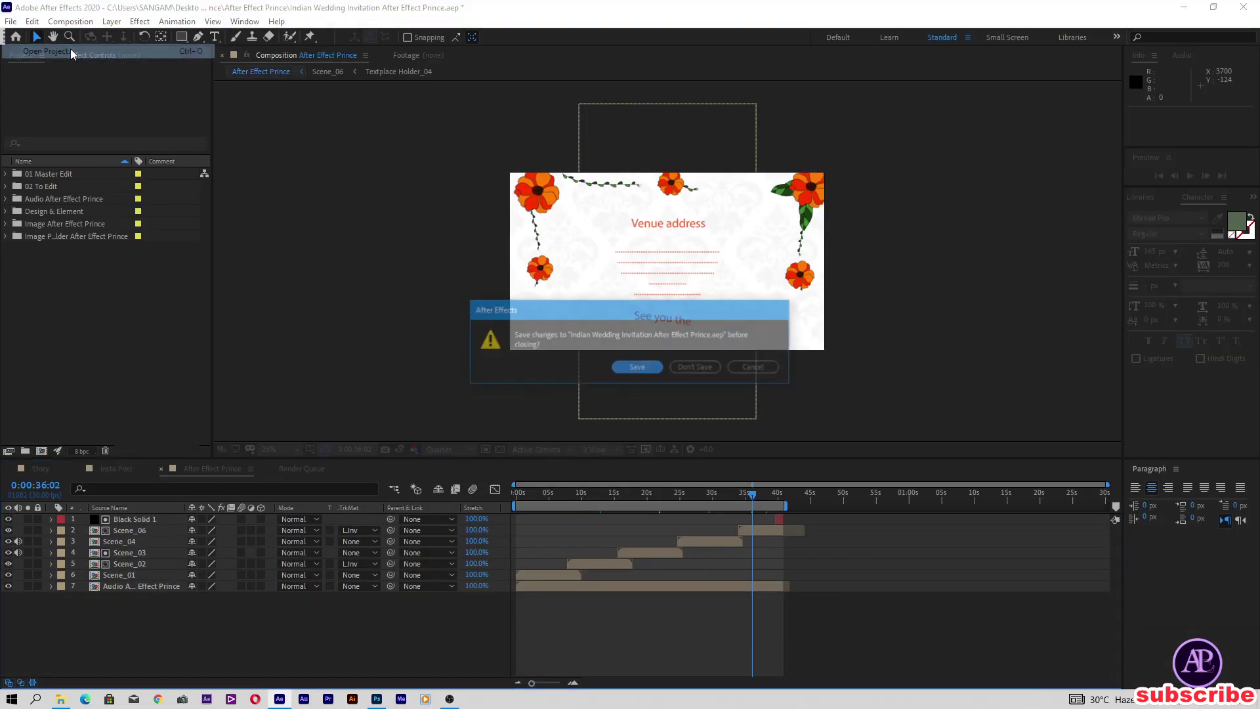
left_click(698, 369)
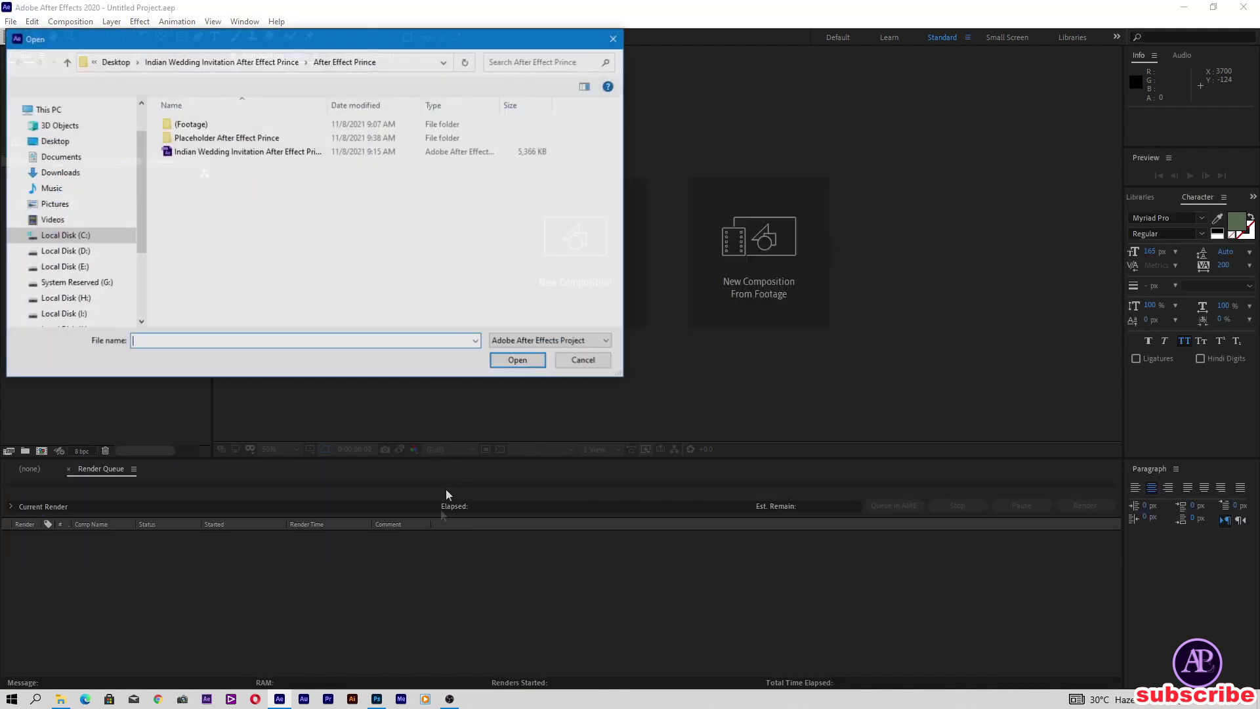
left_click(585, 360)
left_click(386, 699)
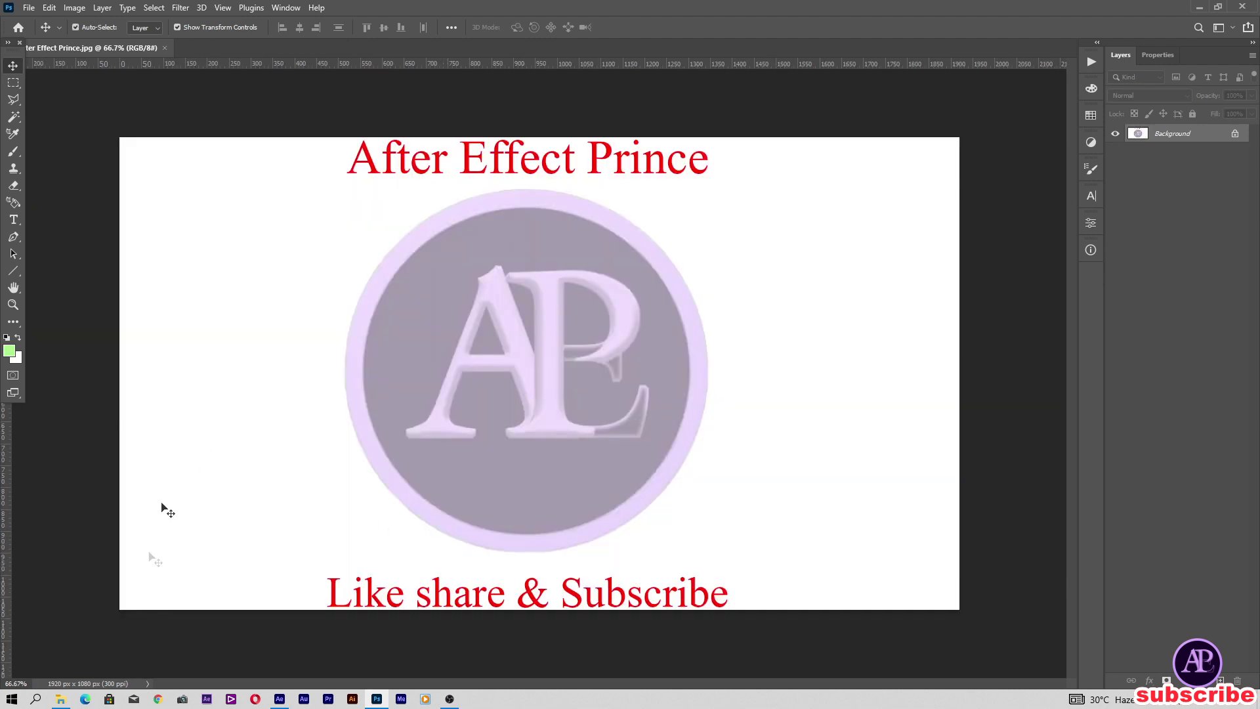
Step: Place the flower-wall couple photo from the cople images folder into 02 After Effect Prince.jpg and enlarge it to cover the canvas
left_click(60, 698)
left_click_drag(387, 166, 245, 290)
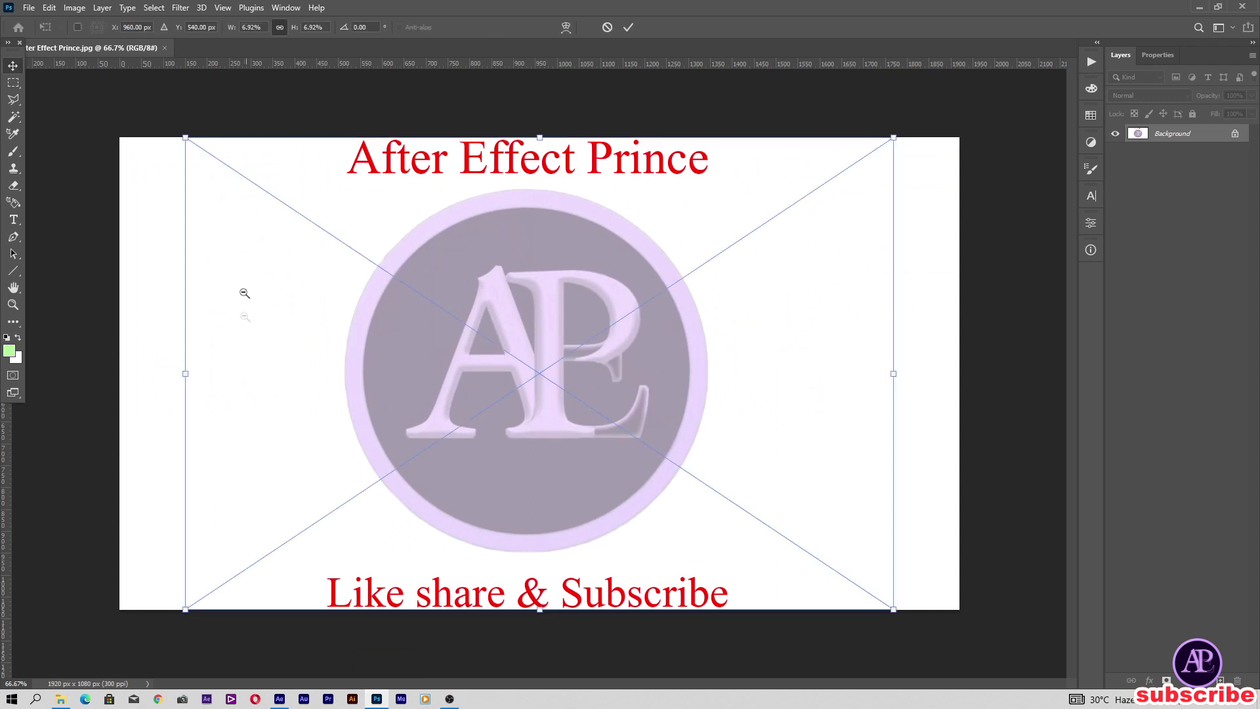
left_click_drag(773, 529, 811, 589)
key("Return")
key("Return")
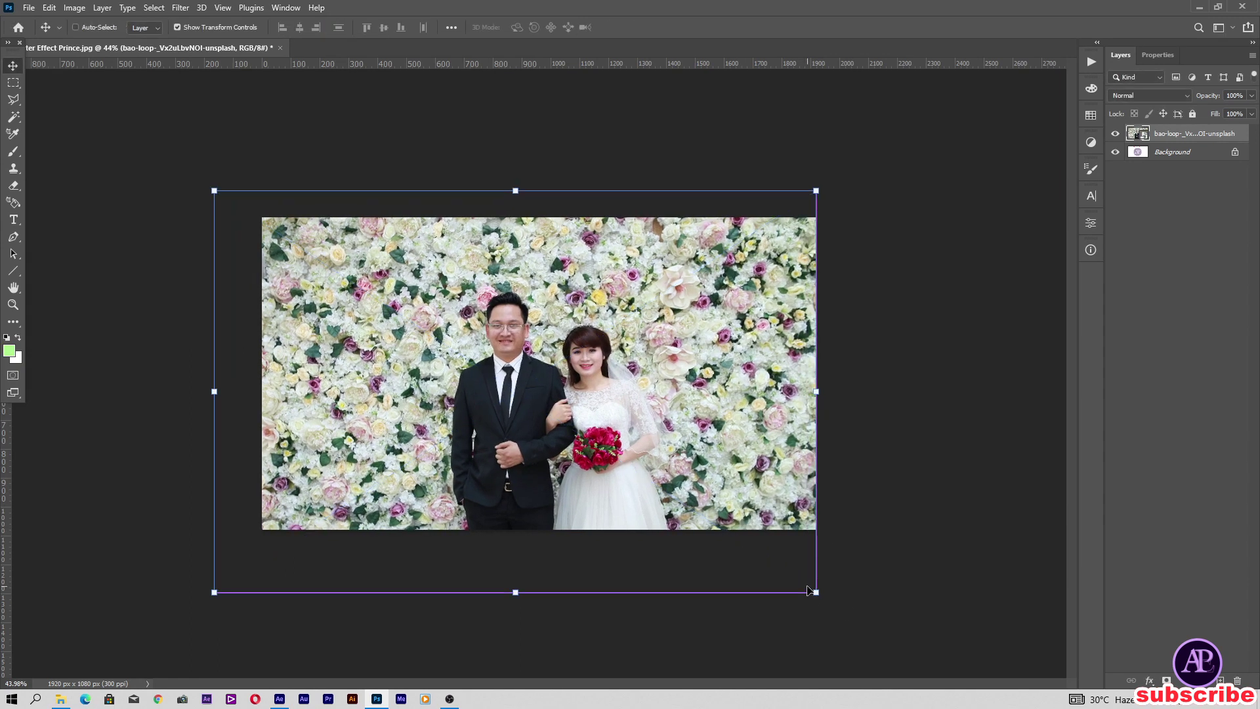
Step: Merge the couple photo into the background layer of 02 After Effect Prince.jpg, then save and close the image
key("ctrl+0")
key("ctrl+e")
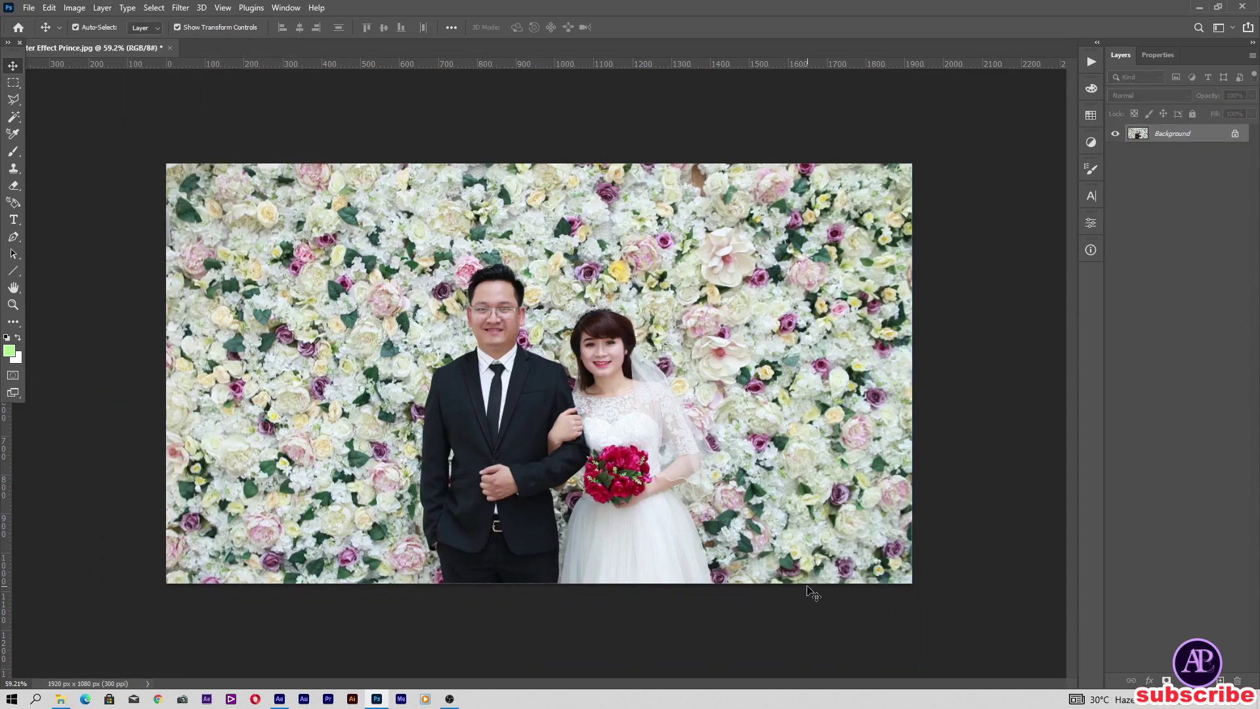
key("ctrl+0")
key("ctrl+s")
key("ctrl+w")
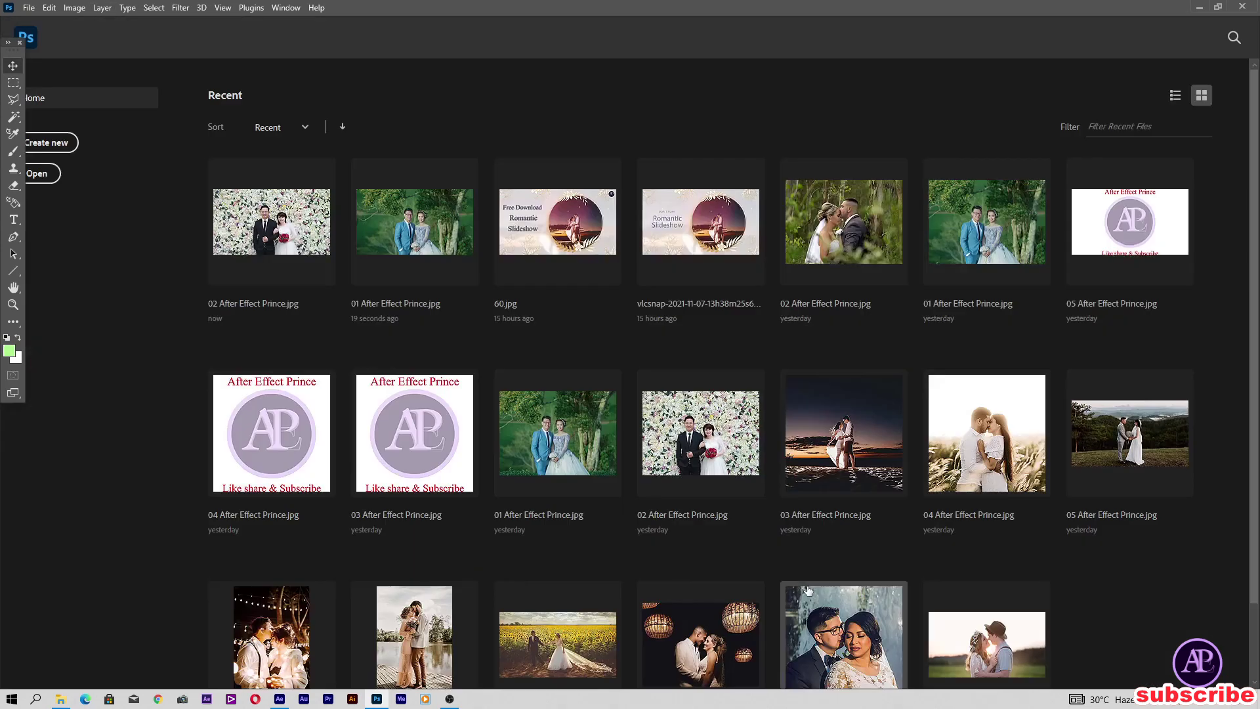
Step: Minimize Photoshop and close the cople images folder window to get back to After Effects
left_click(27, 38)
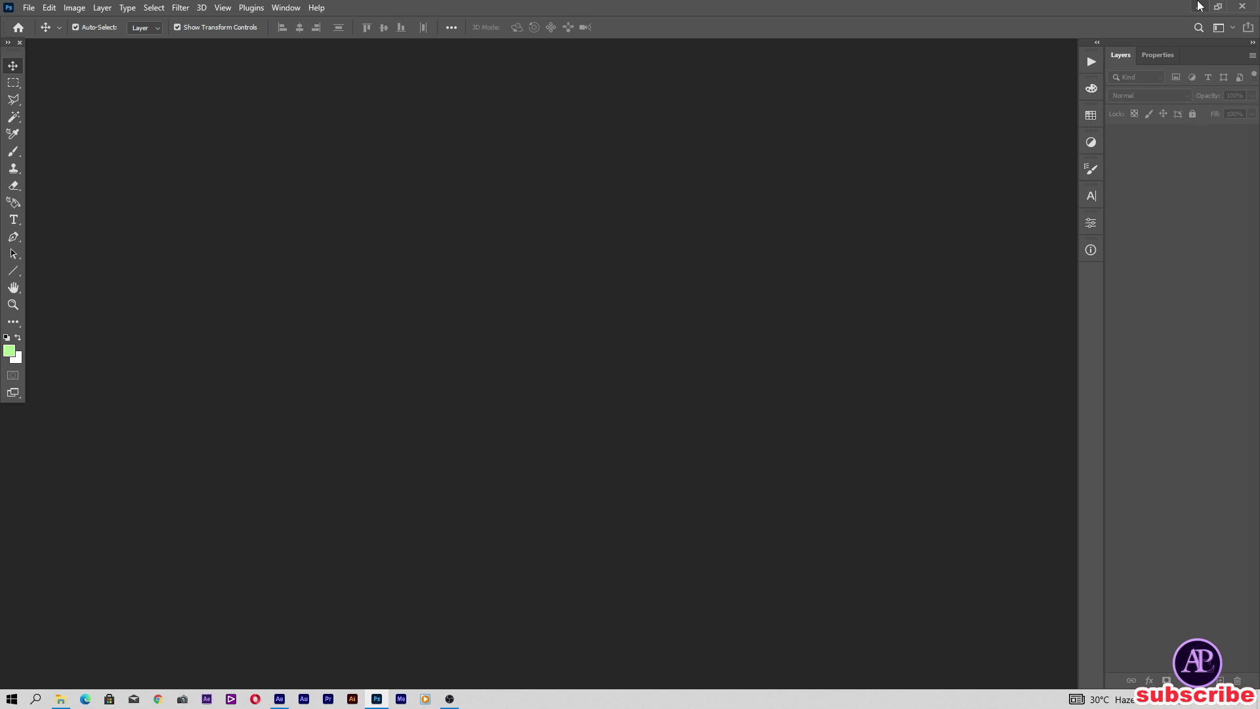
left_click(1198, 7)
left_click(1213, 6)
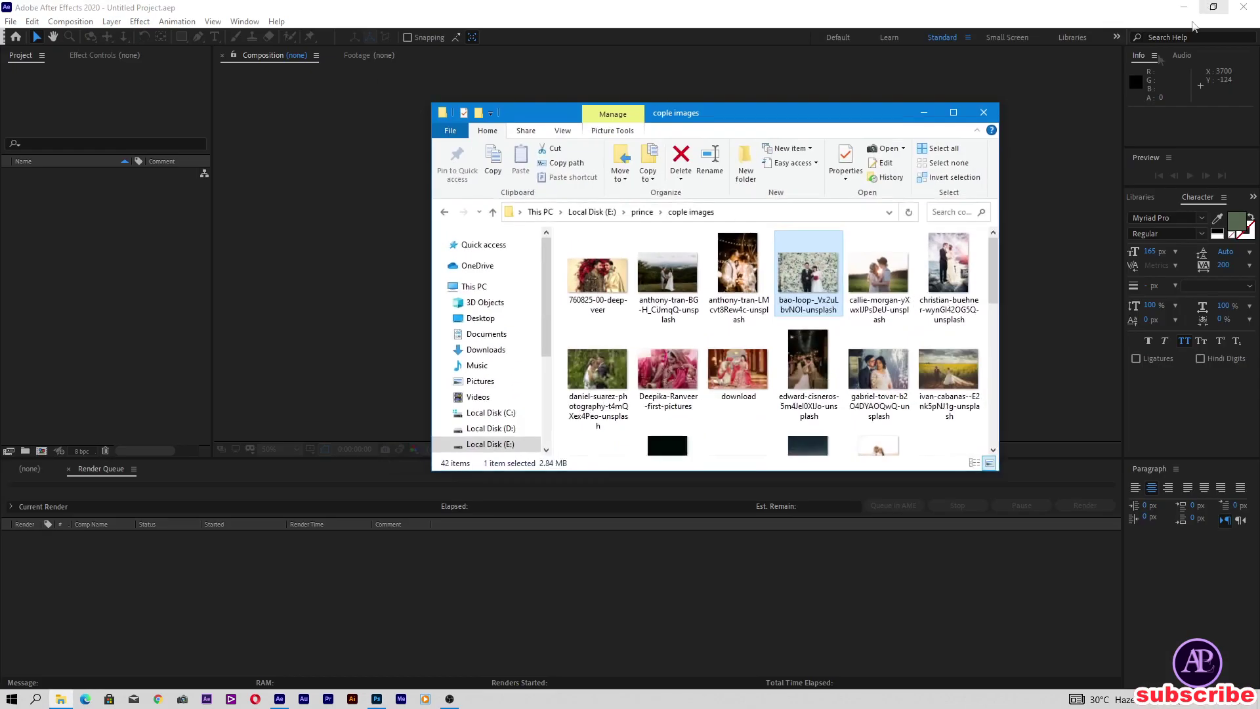
left_click(984, 112)
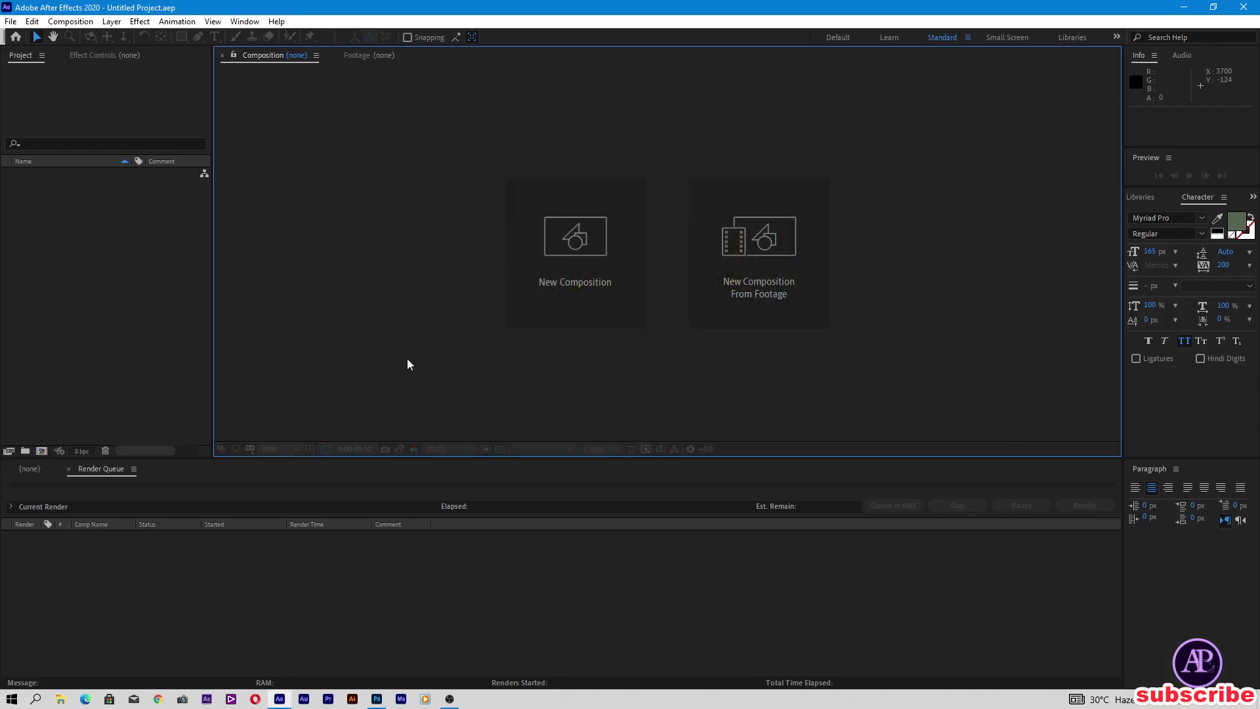
Step: Open the Indian Wedding Invitation After Effect Prince project again from the After Effect Prince folder and dismiss the opening warnings
left_click(121, 273)
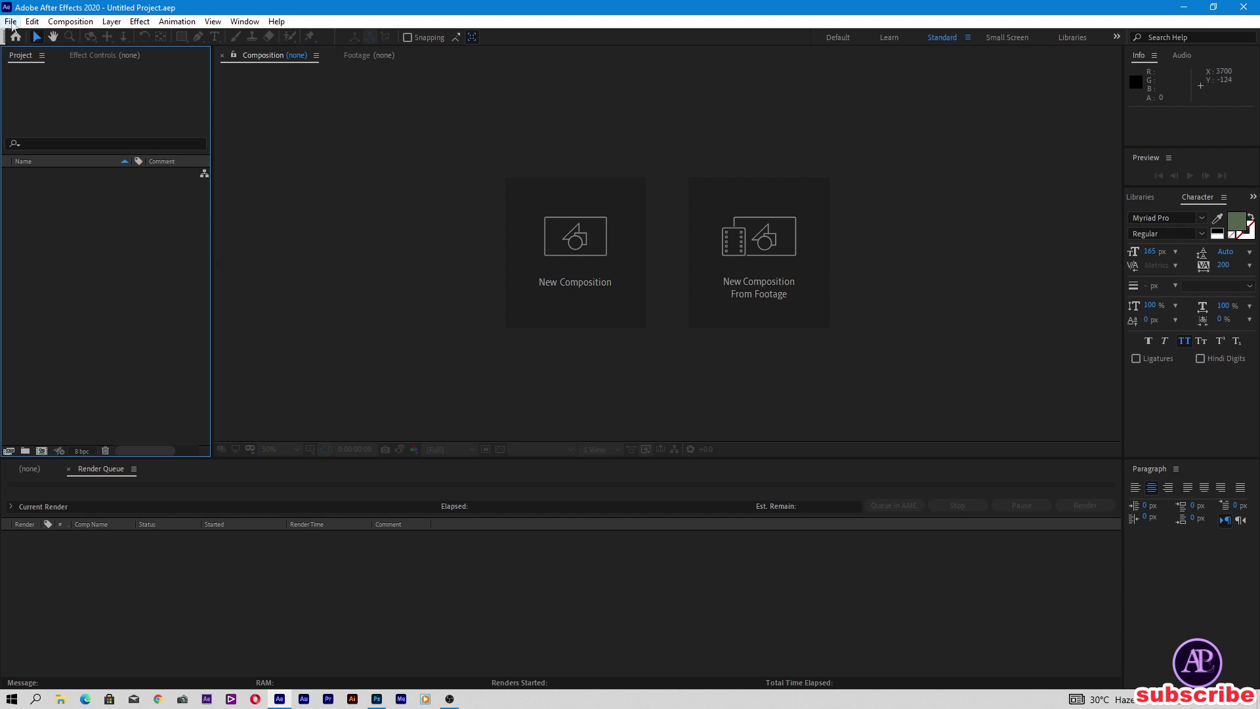
left_click(8, 24)
left_click(52, 48)
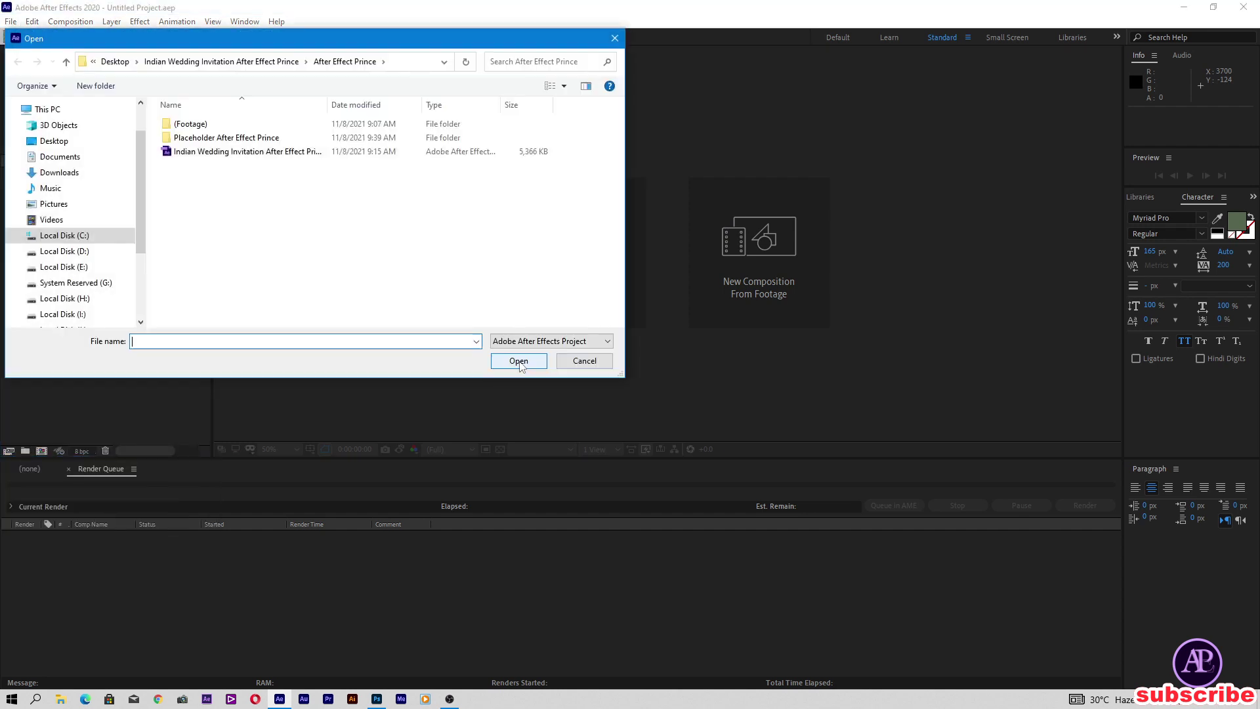
left_click(231, 152)
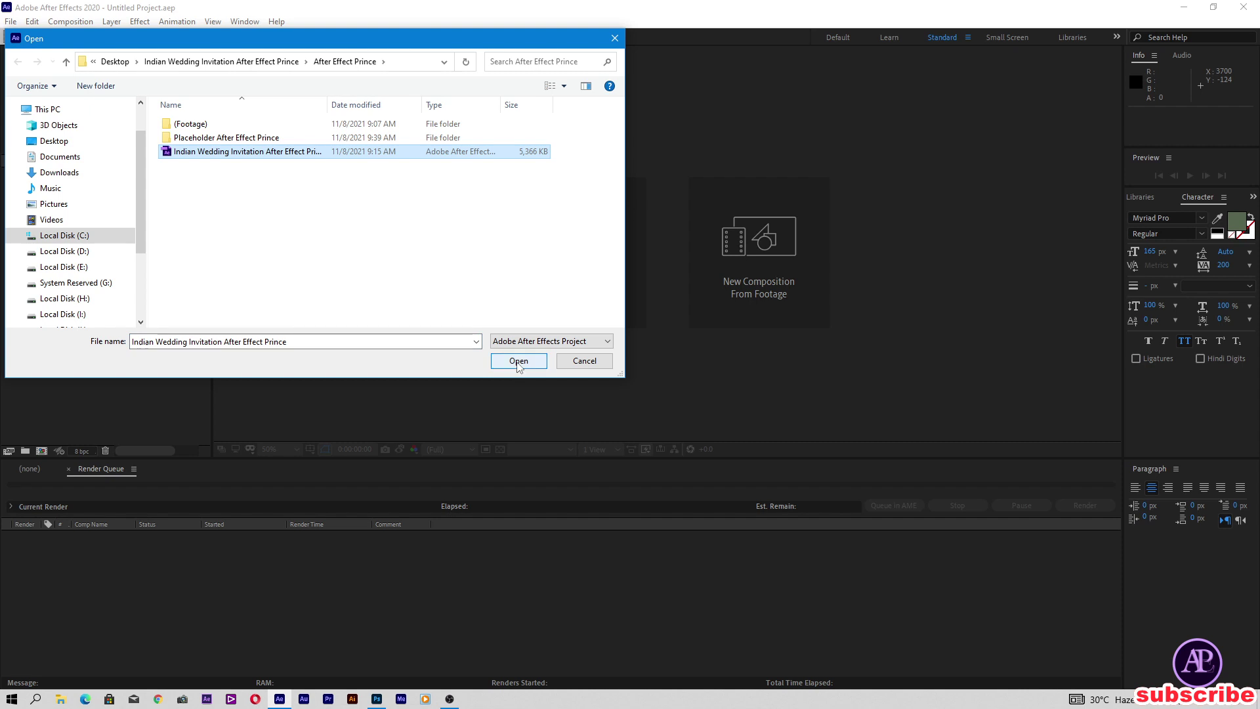
left_click(516, 361)
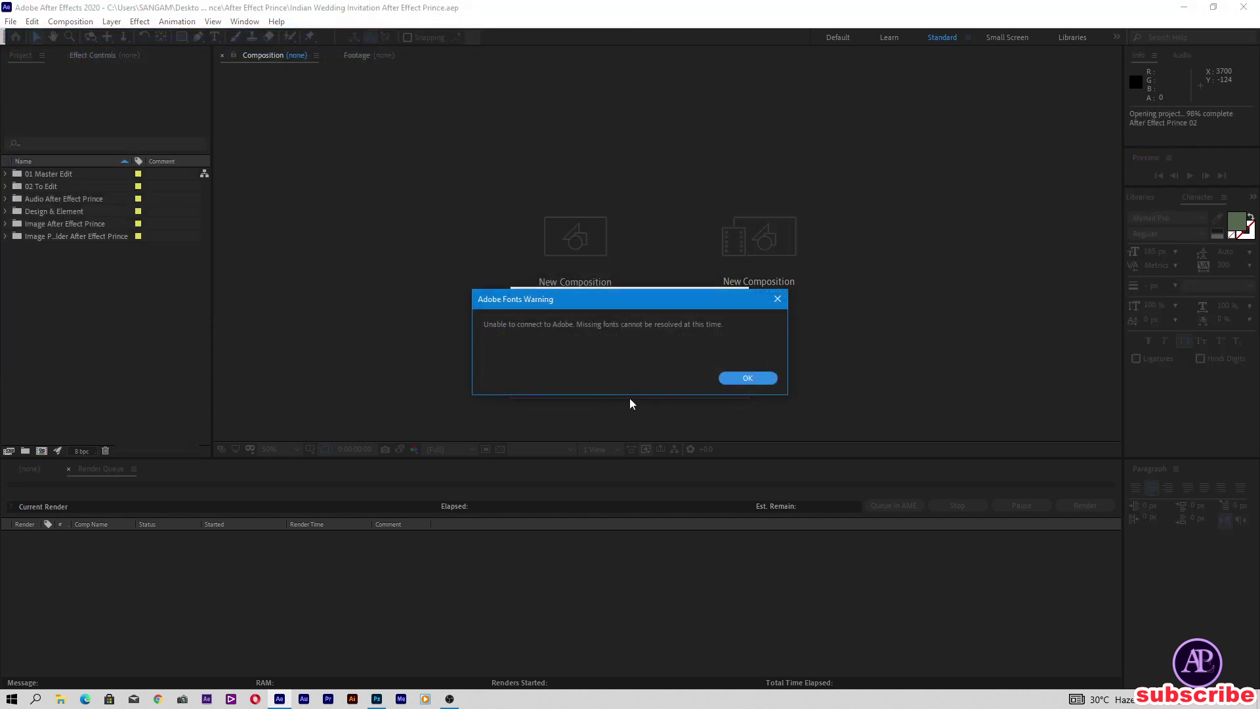
left_click(737, 380)
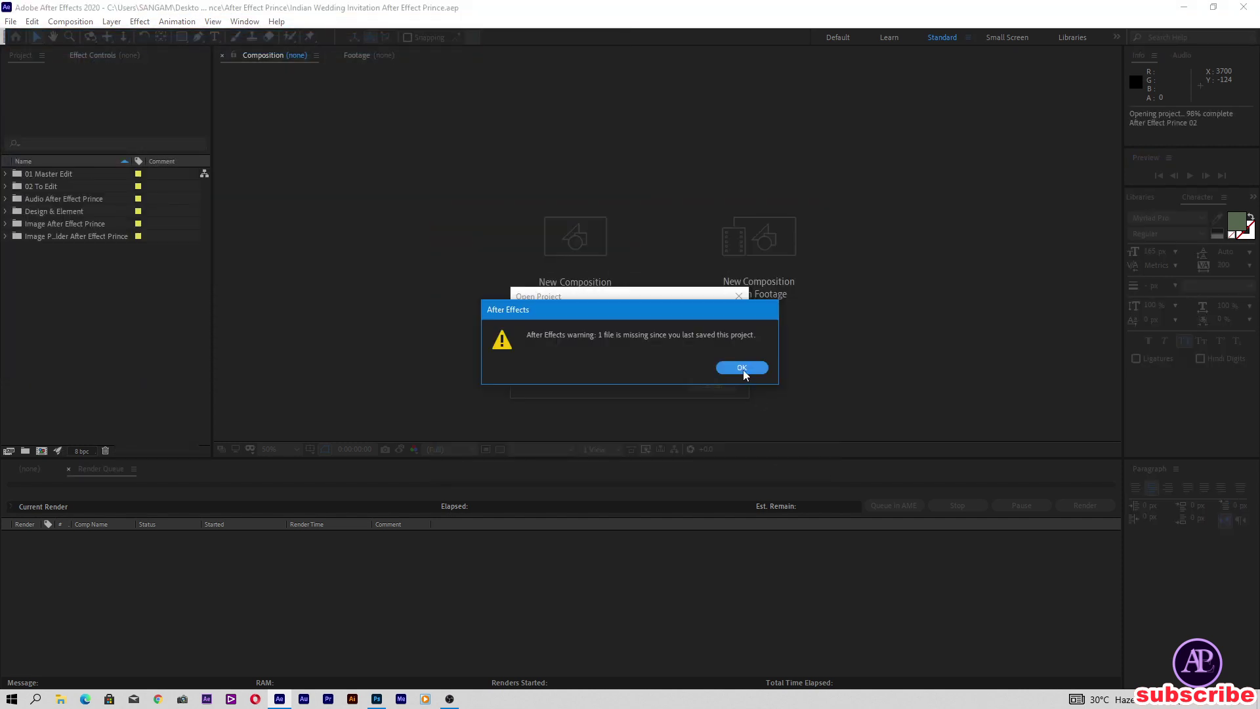
left_click(743, 368)
Step: Check the Insta Post composition's couple photos and venue scene at about 21, 29 and 35 seconds
left_click_drag(697, 495, 826, 519)
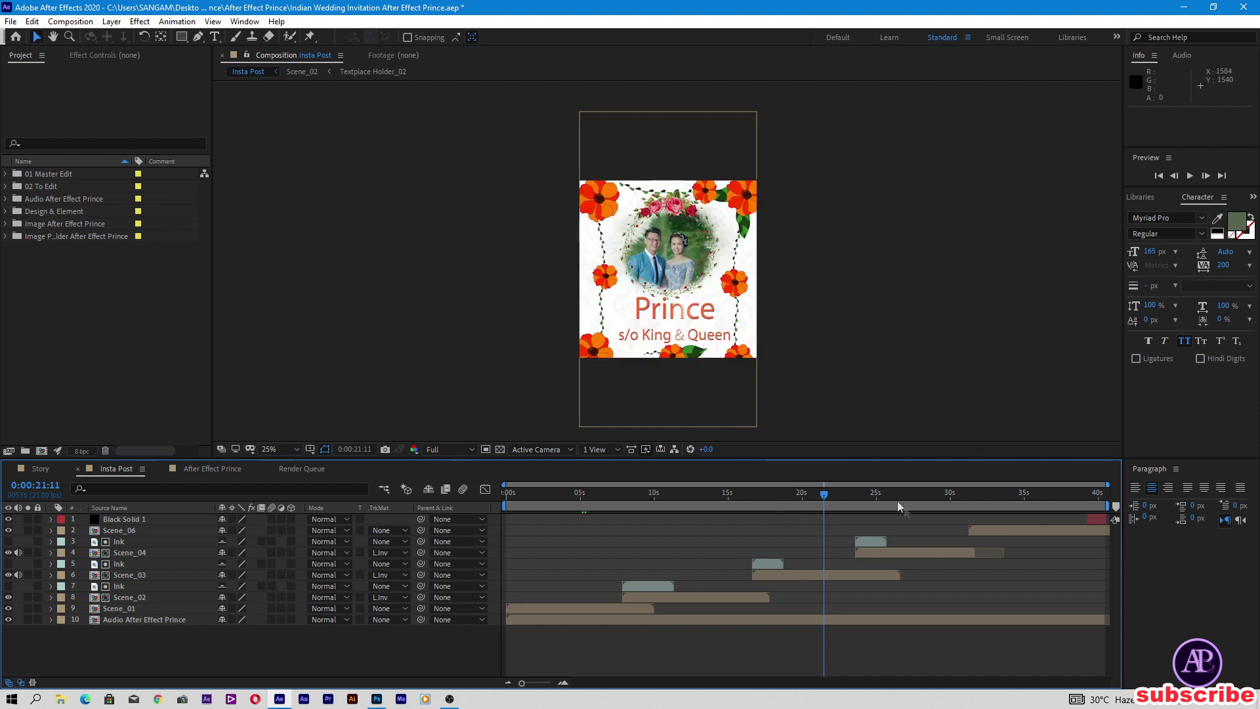
left_click(935, 506)
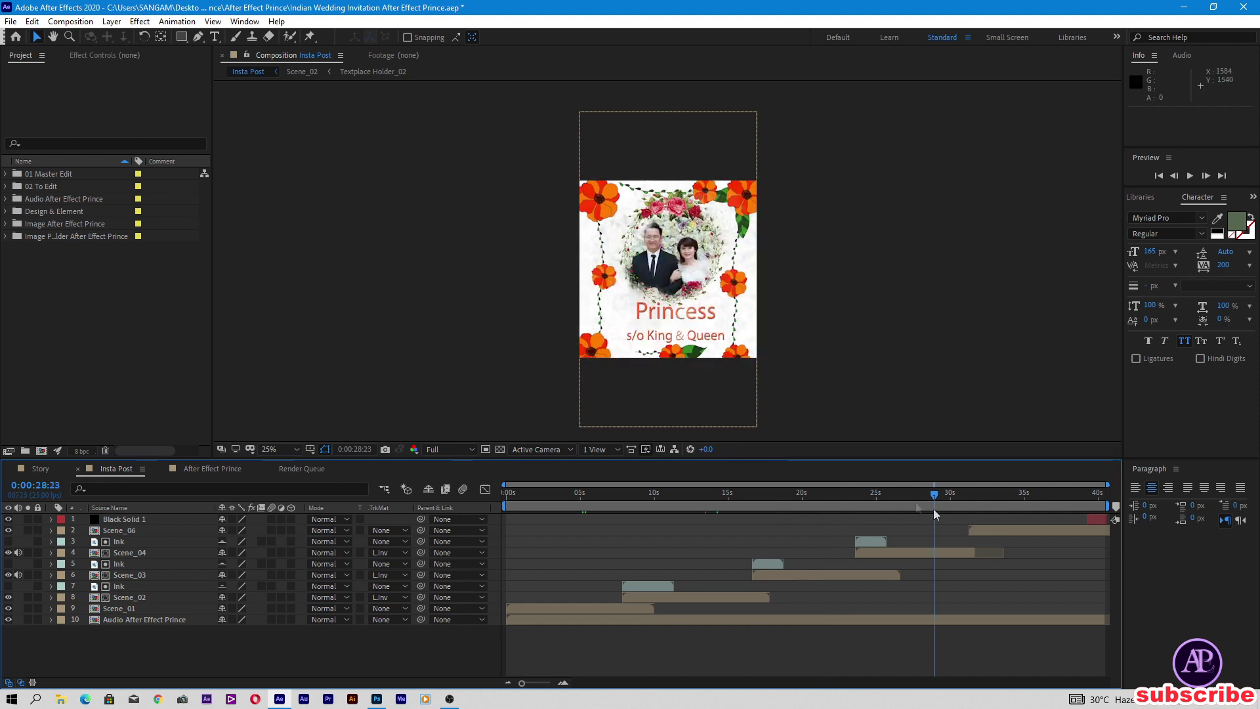
left_click_drag(1016, 506, 1034, 512)
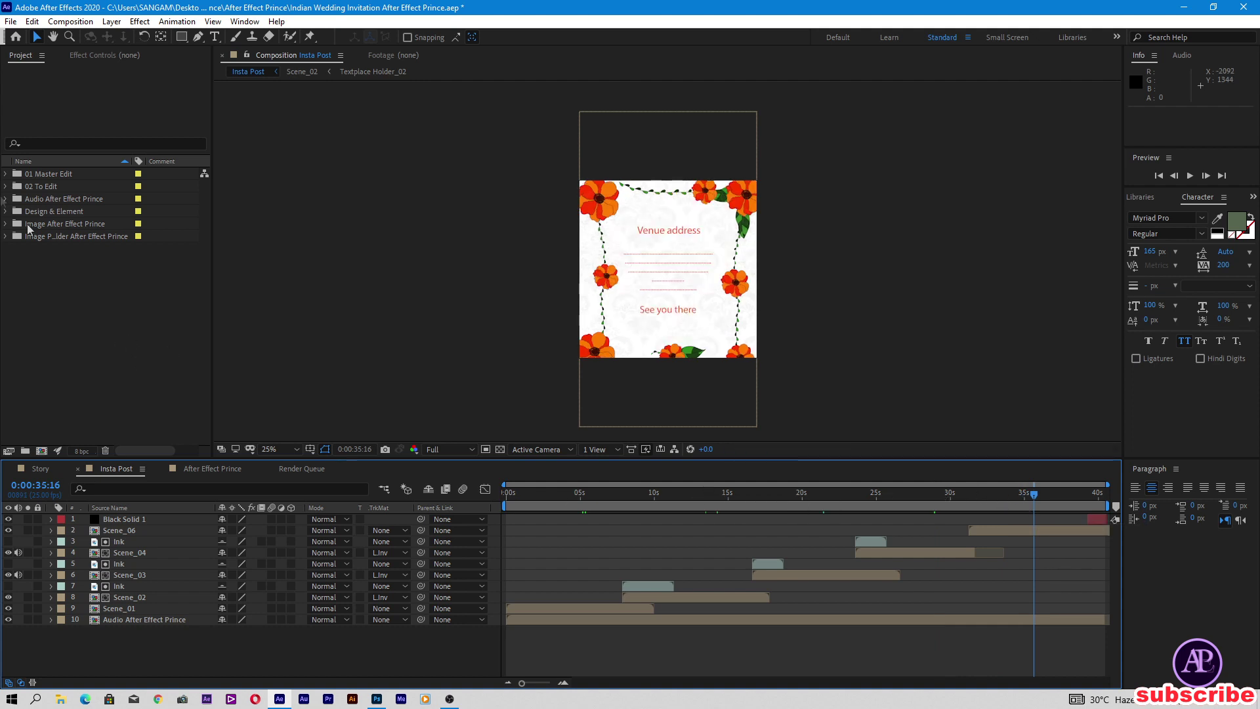
Step: Open Textplace Holder_001 from the 02 To Edit folder's Textplace Holder subfolder and select its Wedding Invitation text
left_click(7, 188)
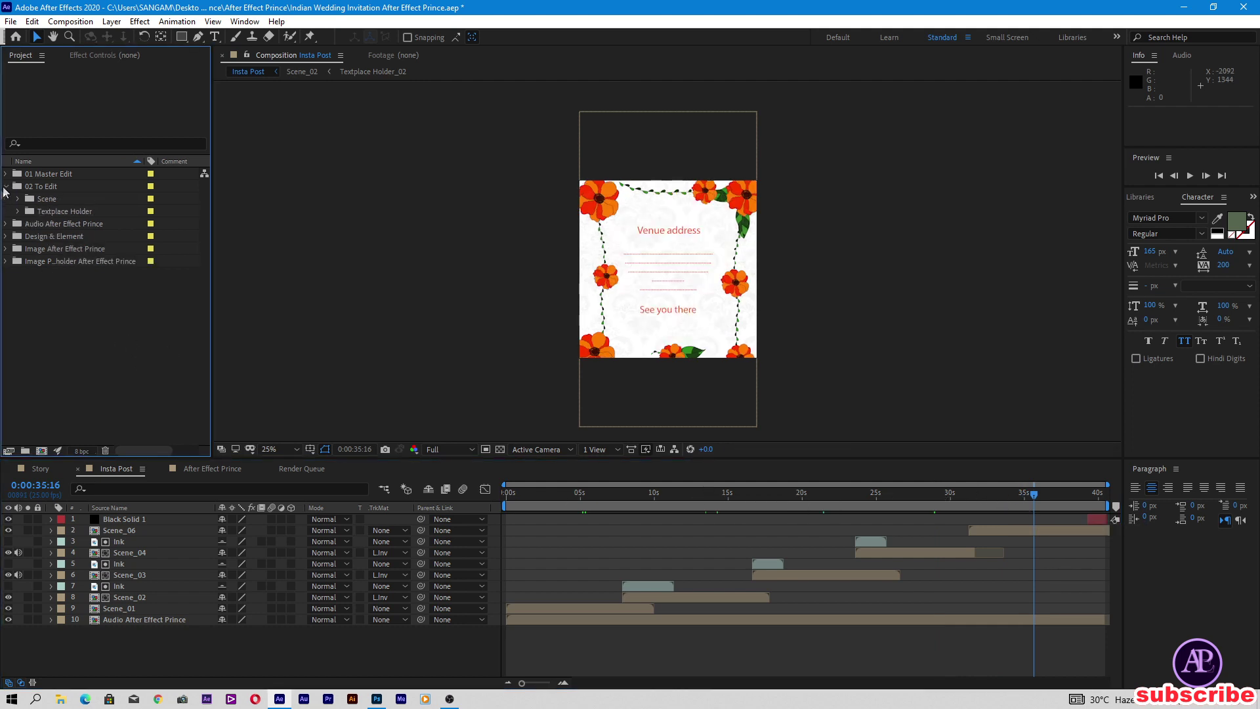
left_click(11, 212)
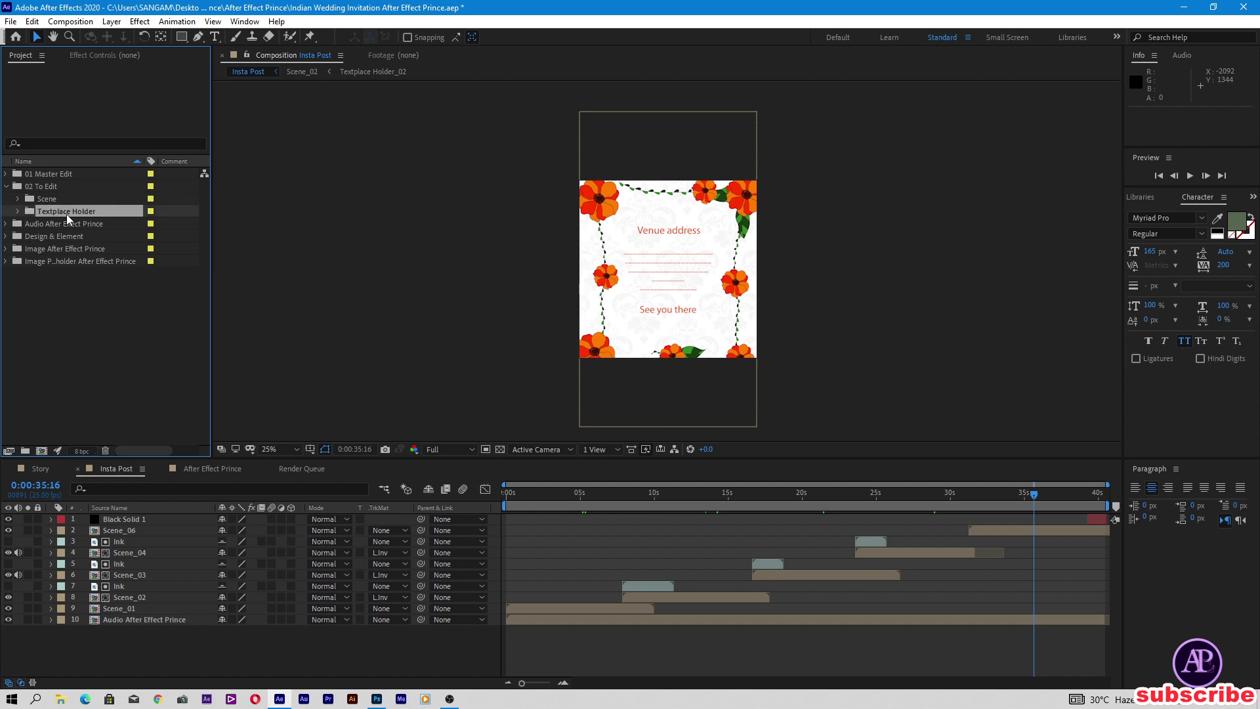
left_click(18, 211)
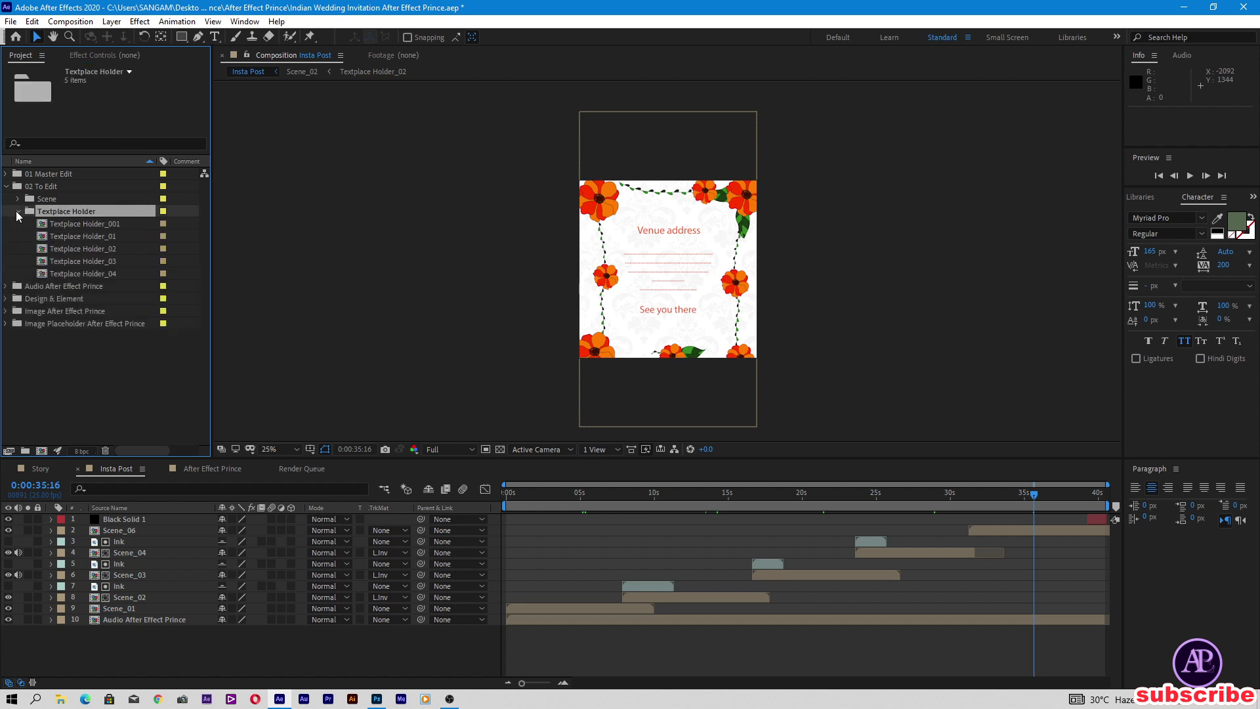
double_click(111, 226)
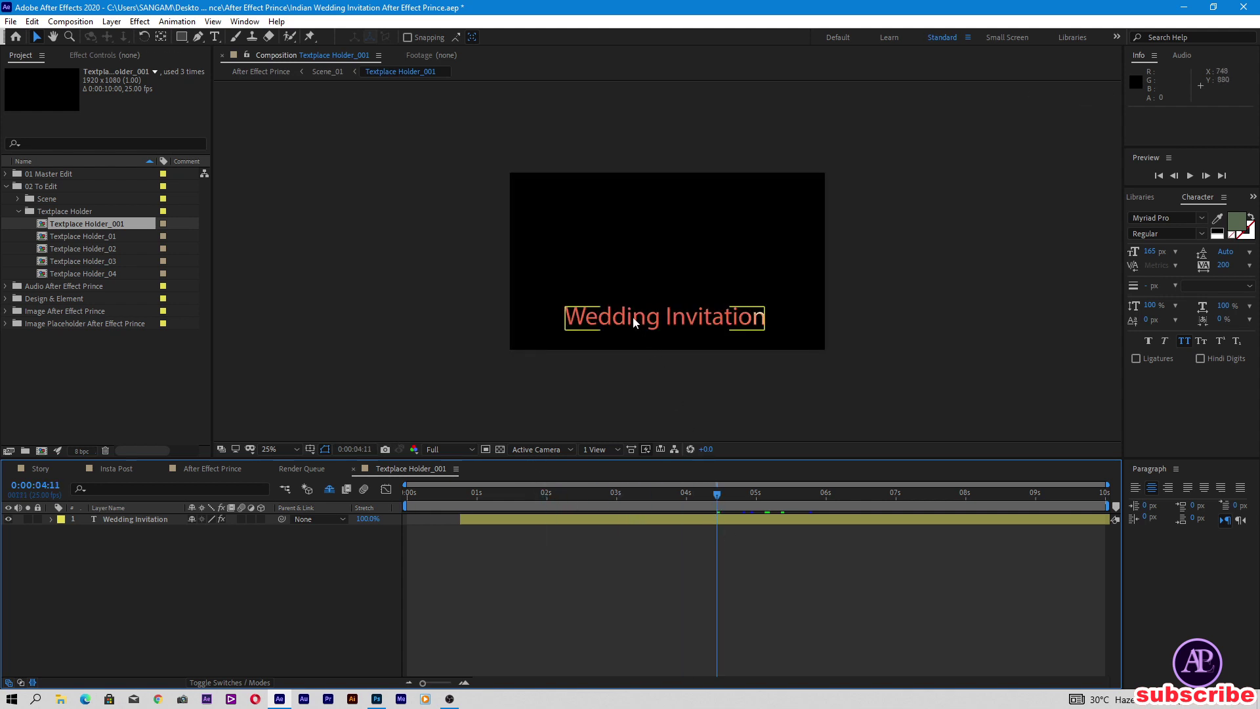
double_click(635, 322)
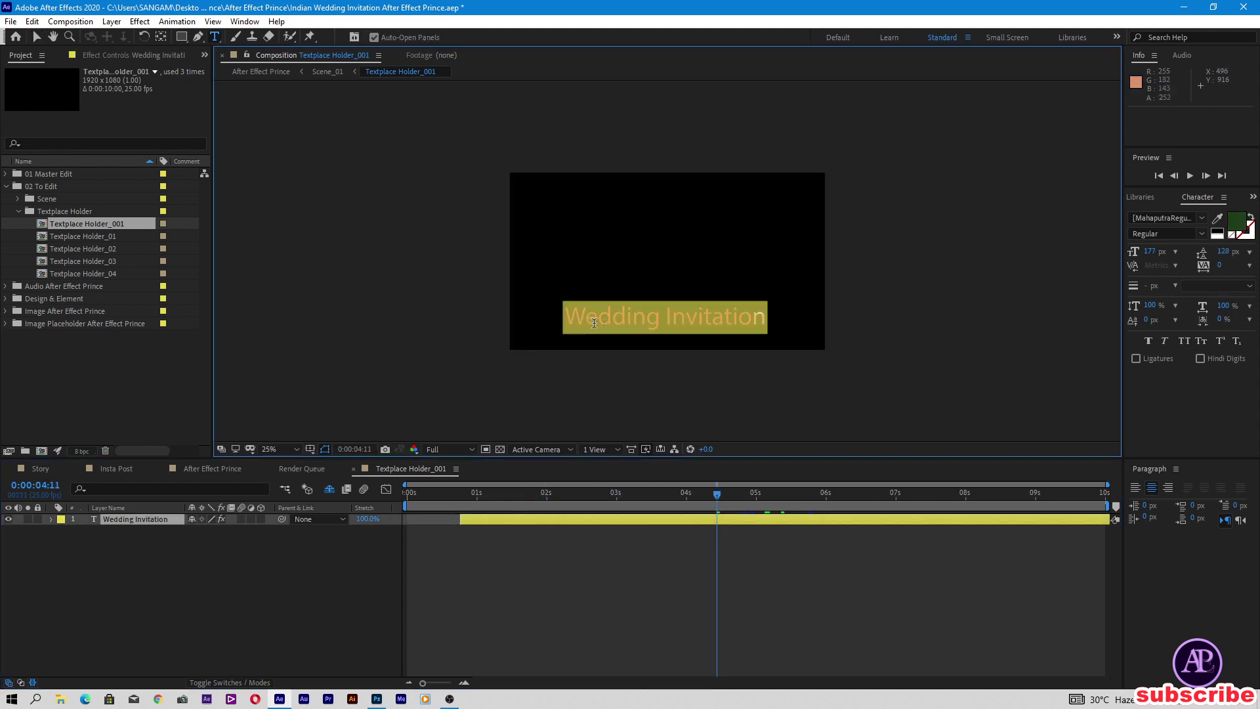
Step: Open Textplace Holder_01 and select its Prince and s/o King & Queen text lines in turn
double_click(115, 237)
left_click_drag(581, 504, 726, 504)
left_click(807, 205)
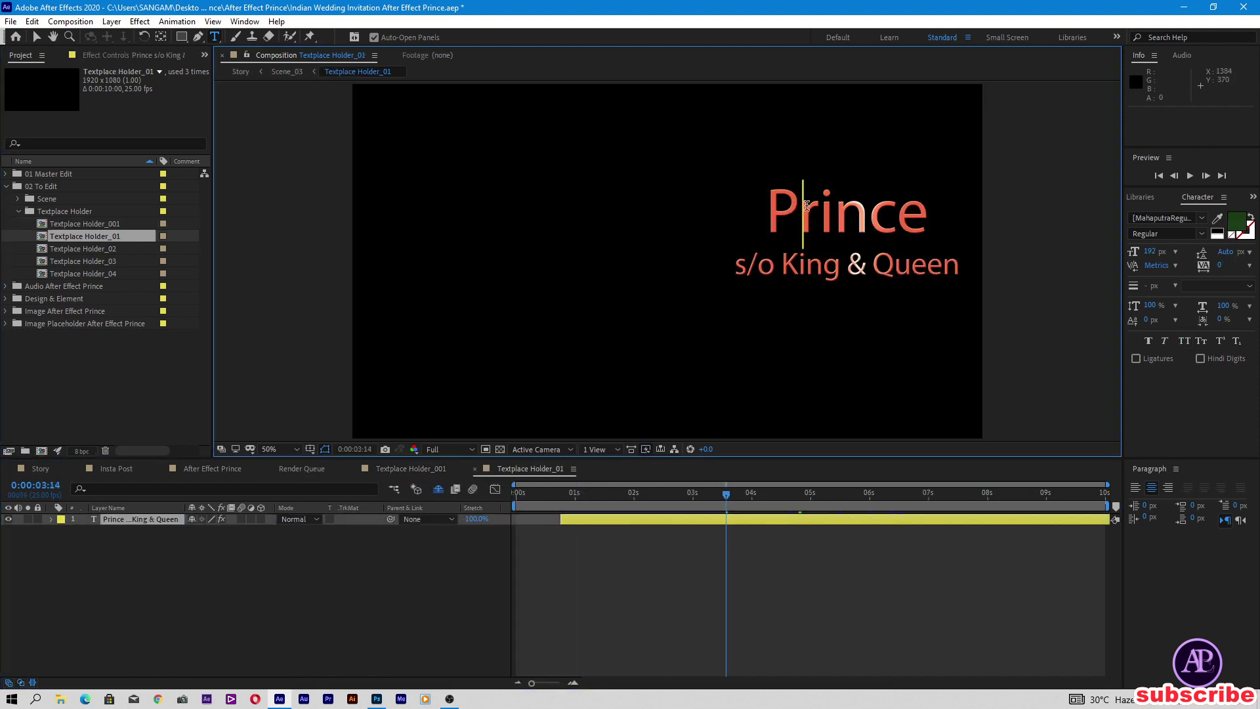
double_click(807, 205)
left_click(783, 272)
triple_click(826, 276)
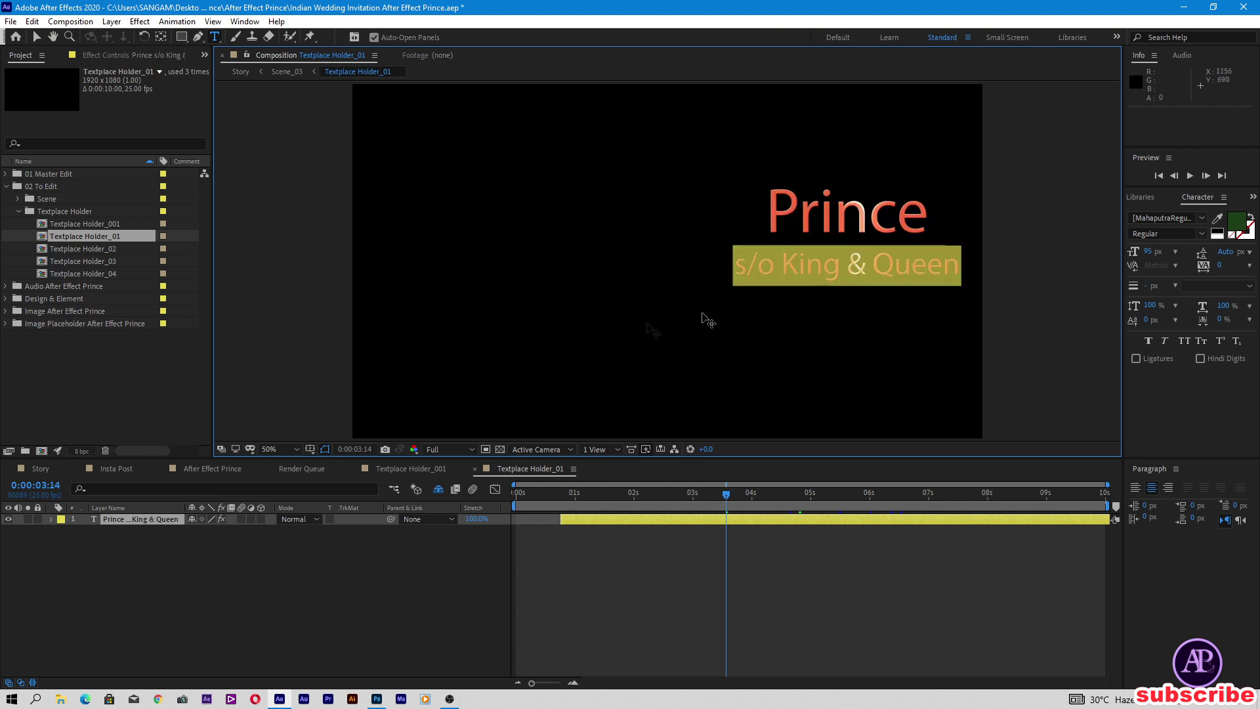
Step: Open Textplace Holder_02 at about 4 seconds and select its Prince, Princess and Date | Time texts in turn
double_click(115, 251)
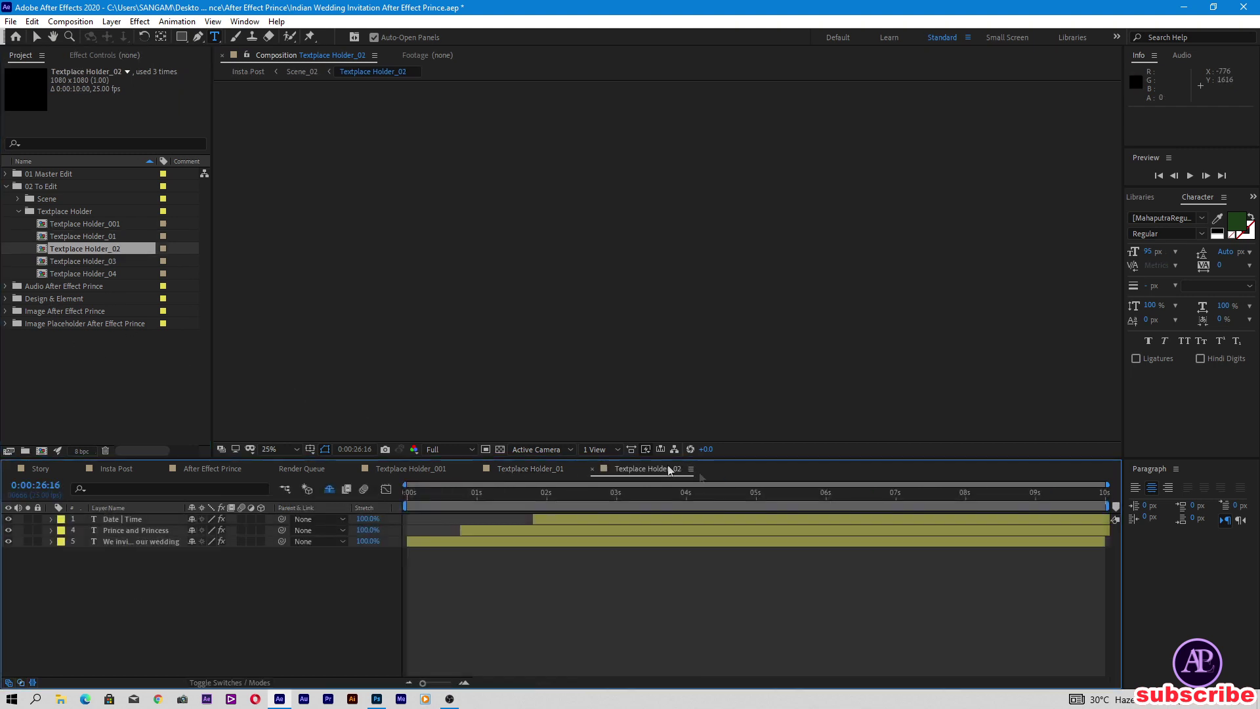
left_click_drag(665, 497, 701, 497)
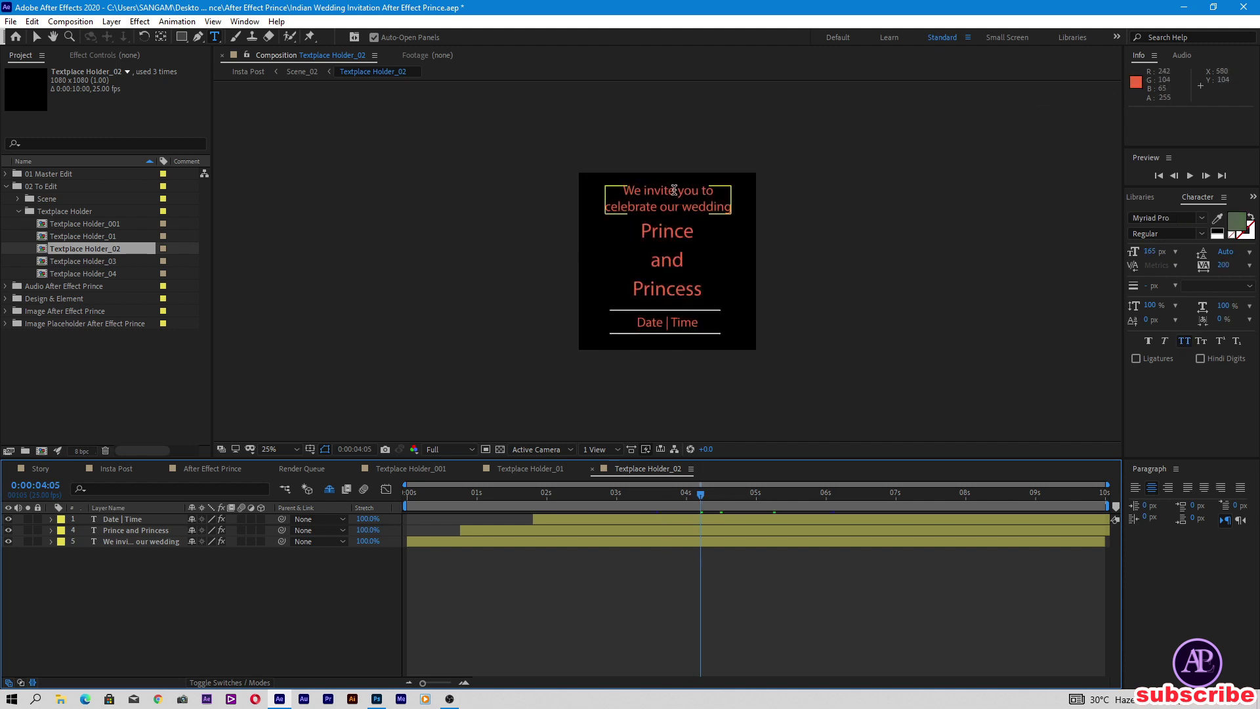
double_click(674, 233)
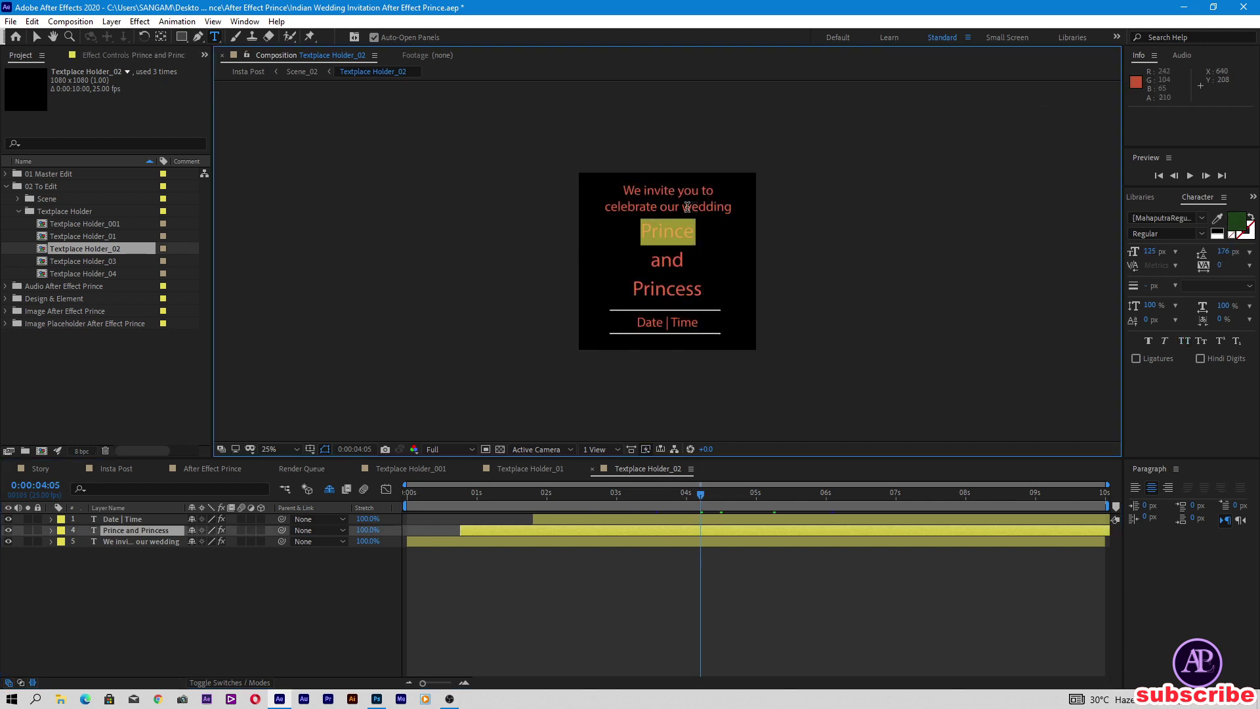
left_click(651, 242)
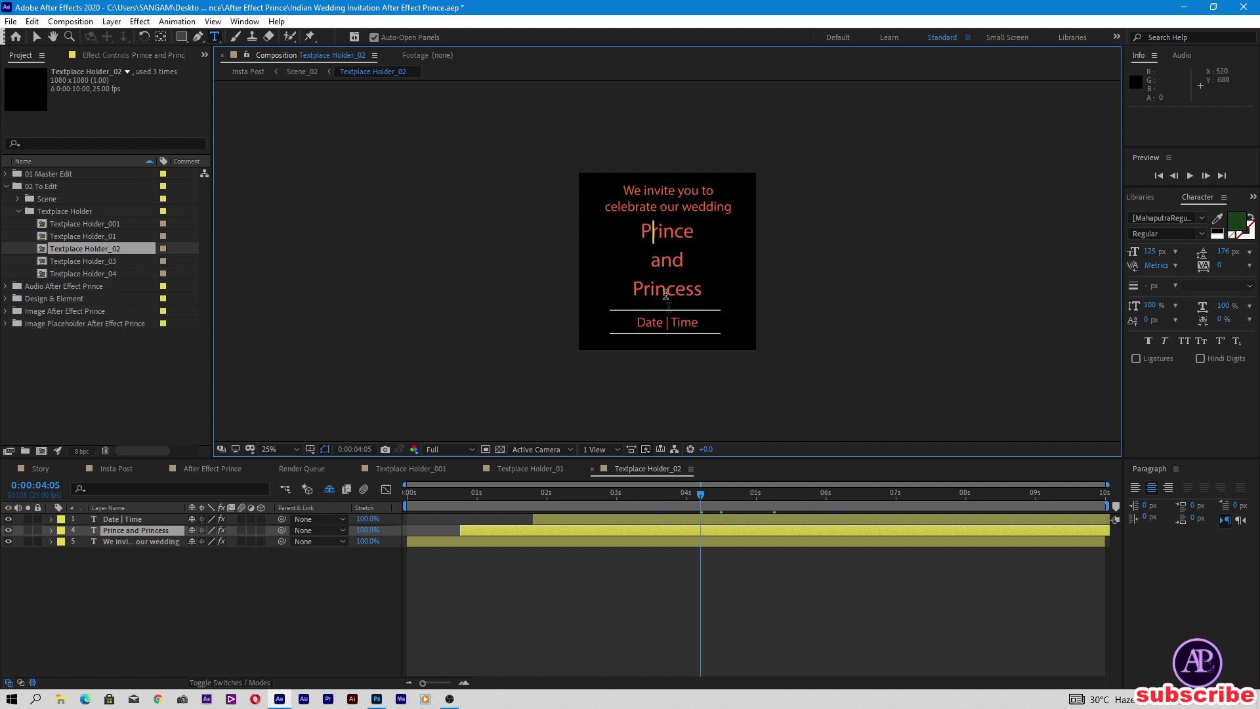
double_click(653, 290)
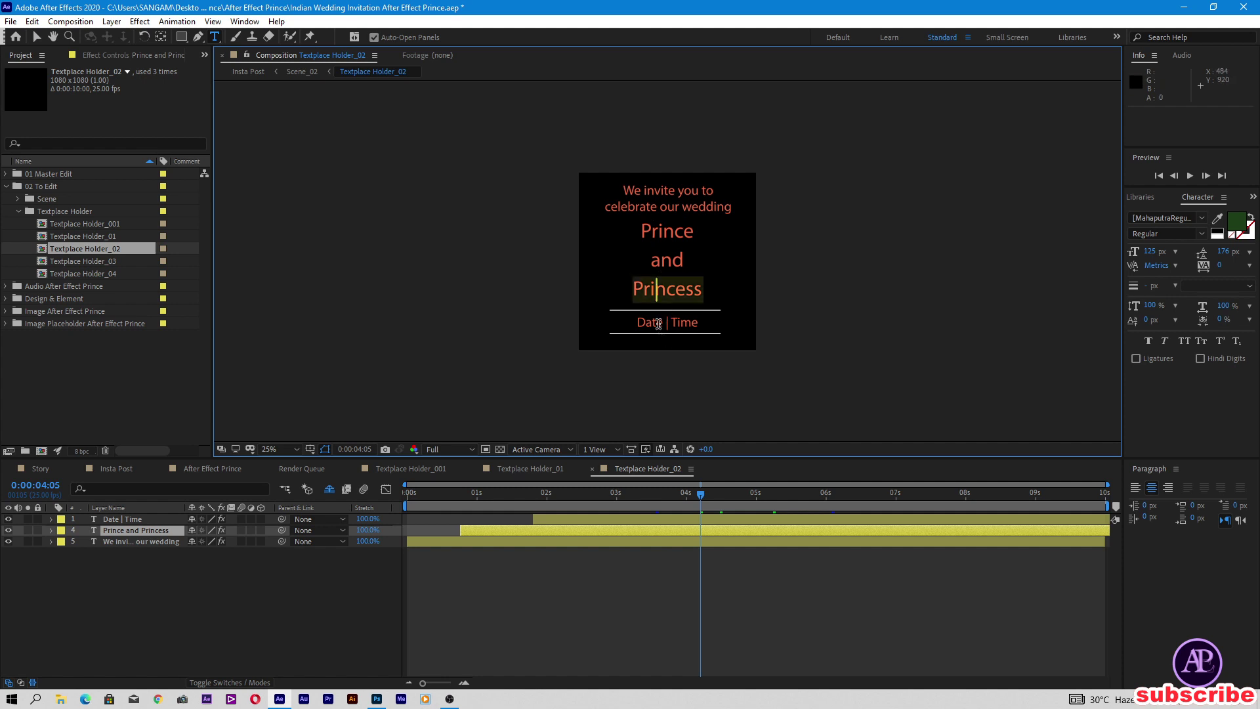
double_click(122, 519)
left_click_drag(673, 323, 634, 323)
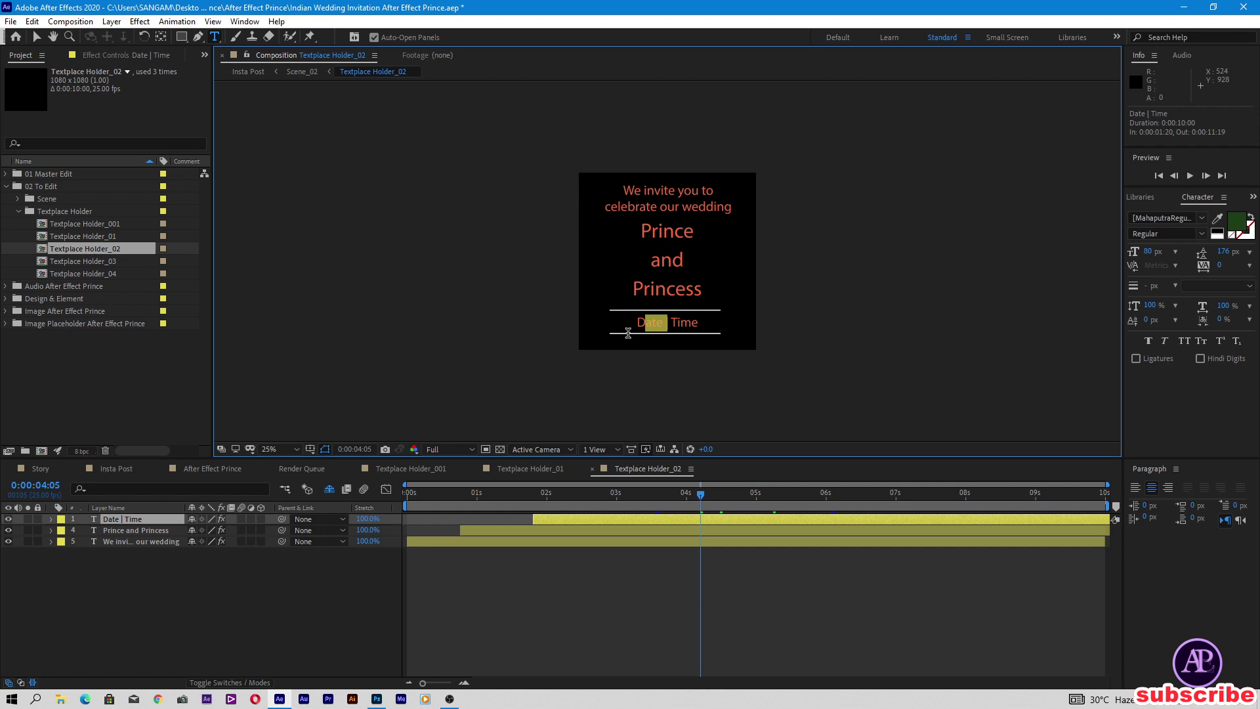
Step: Open Textplace Holder_03 at about 3.5 seconds and select its Princess and s/o King & Queen lines in turn
double_click(126, 261)
left_click(657, 510)
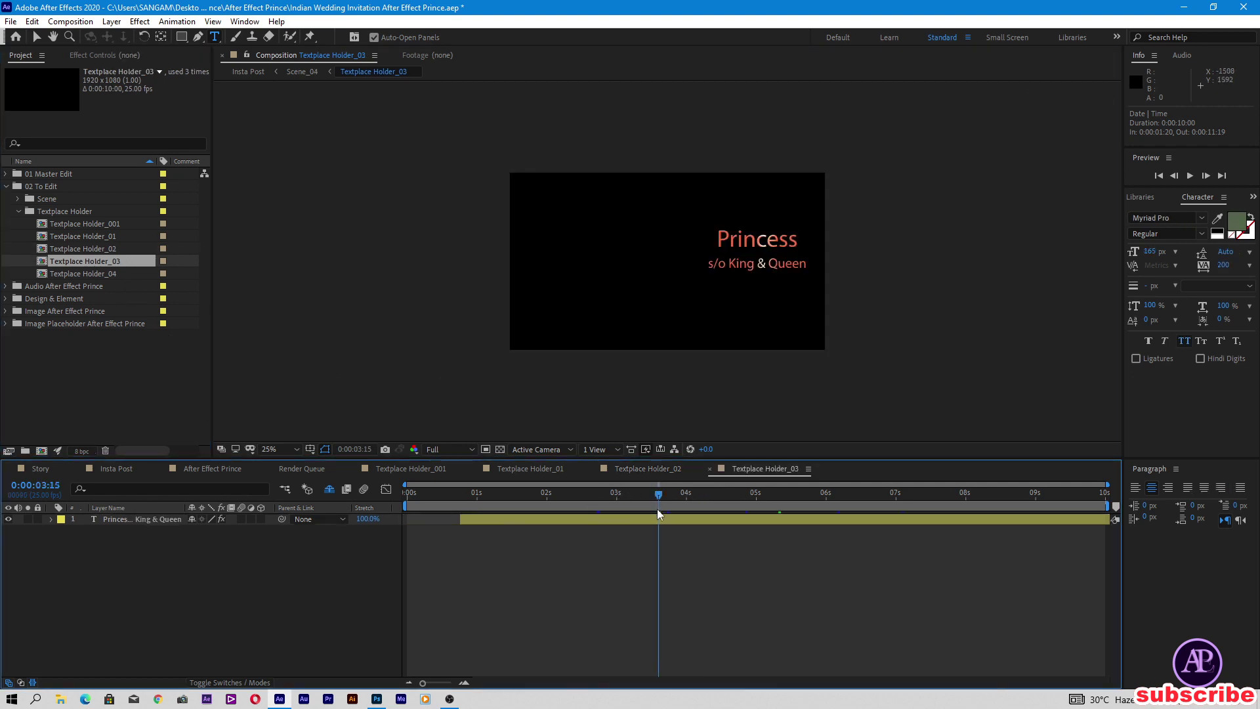
double_click(736, 244)
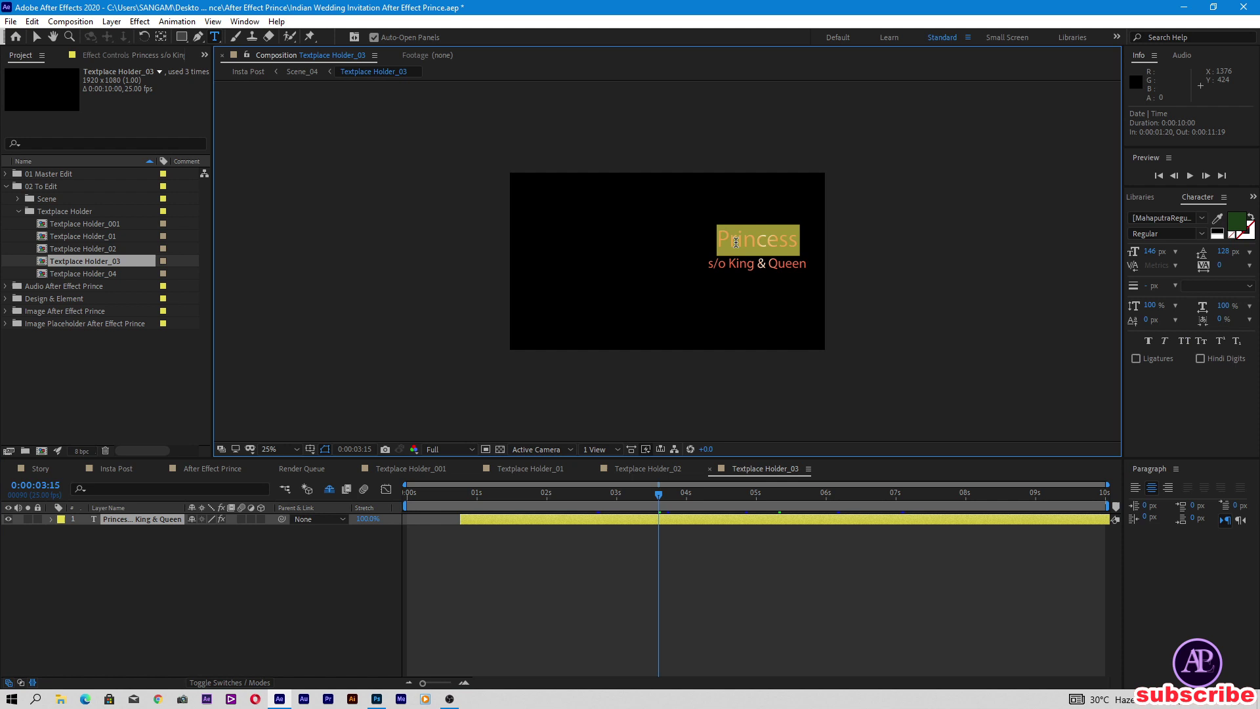
triple_click(743, 262)
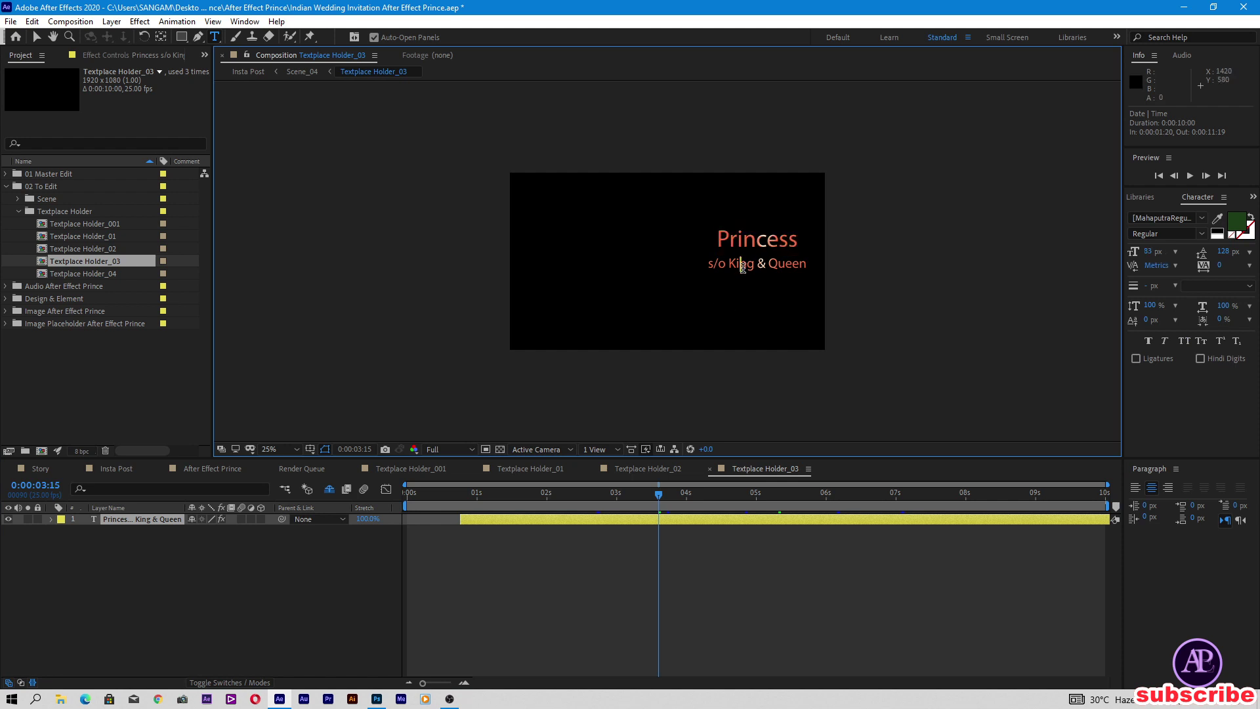
Step: Open Textplace Holder_04 at about 3 seconds and select the dotted address lines below the Venue address heading
double_click(108, 273)
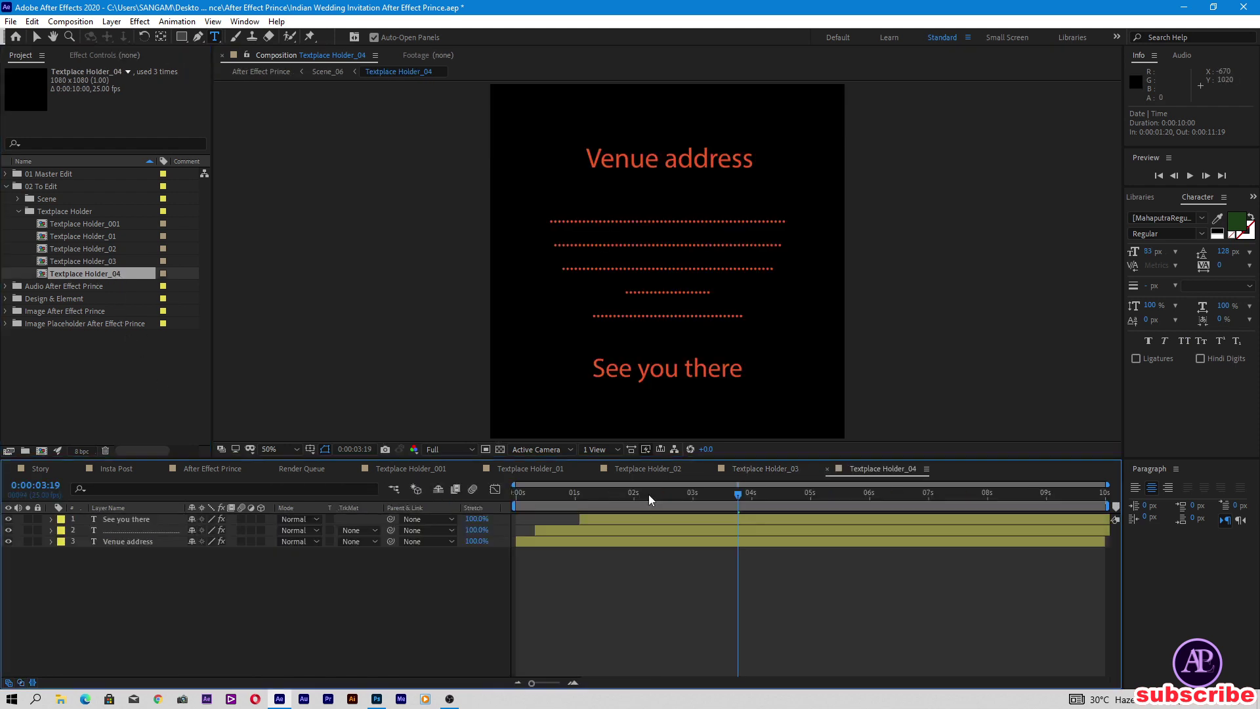
left_click(686, 493)
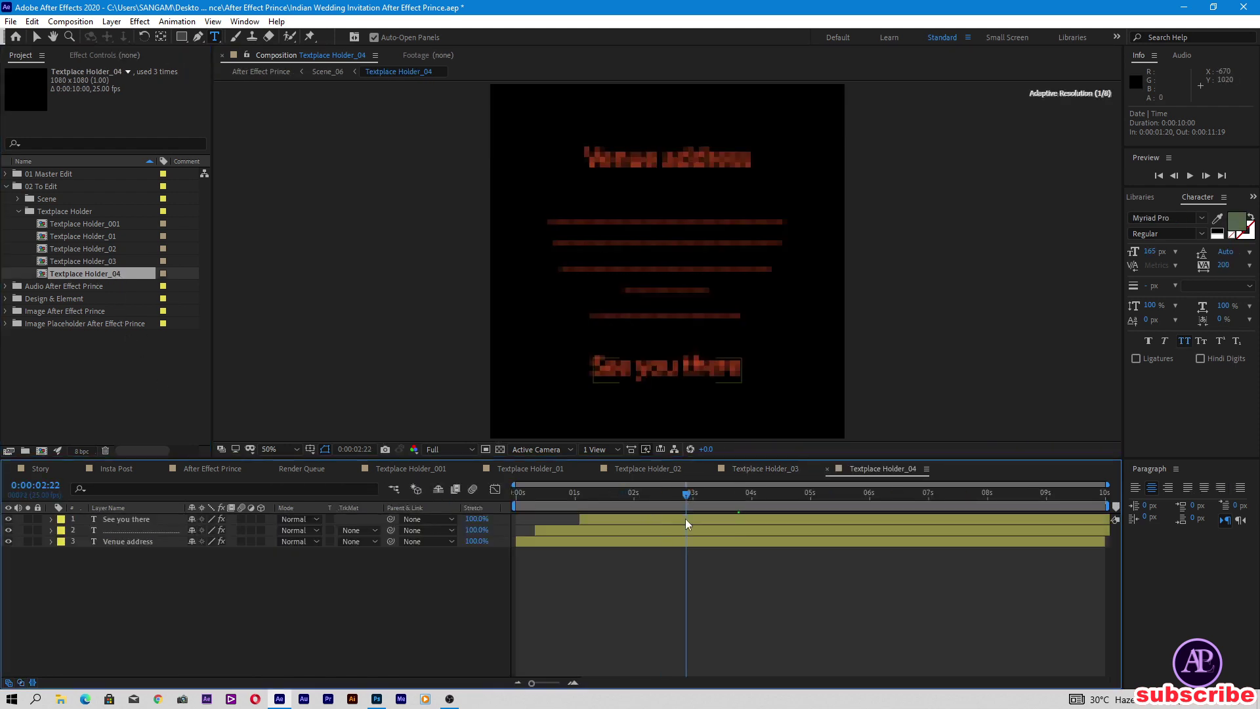
left_click(669, 222)
double_click(669, 222)
double_click(665, 226)
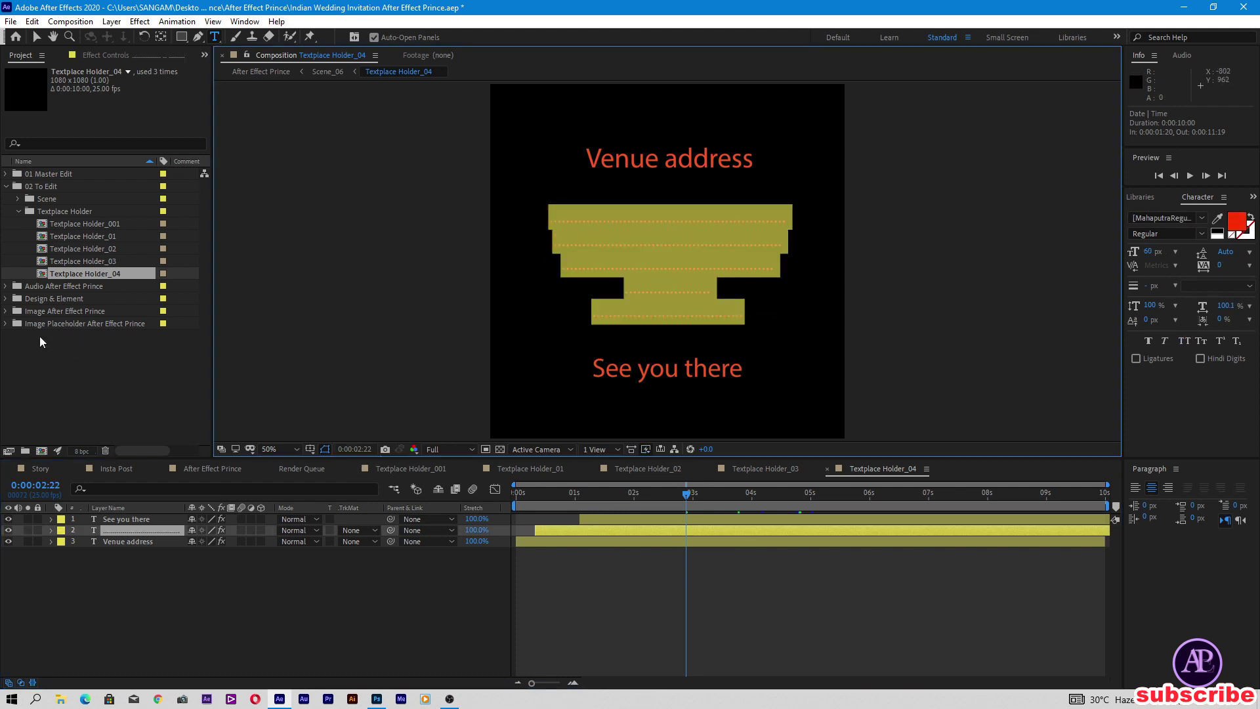
left_click_drag(632, 502, 663, 513)
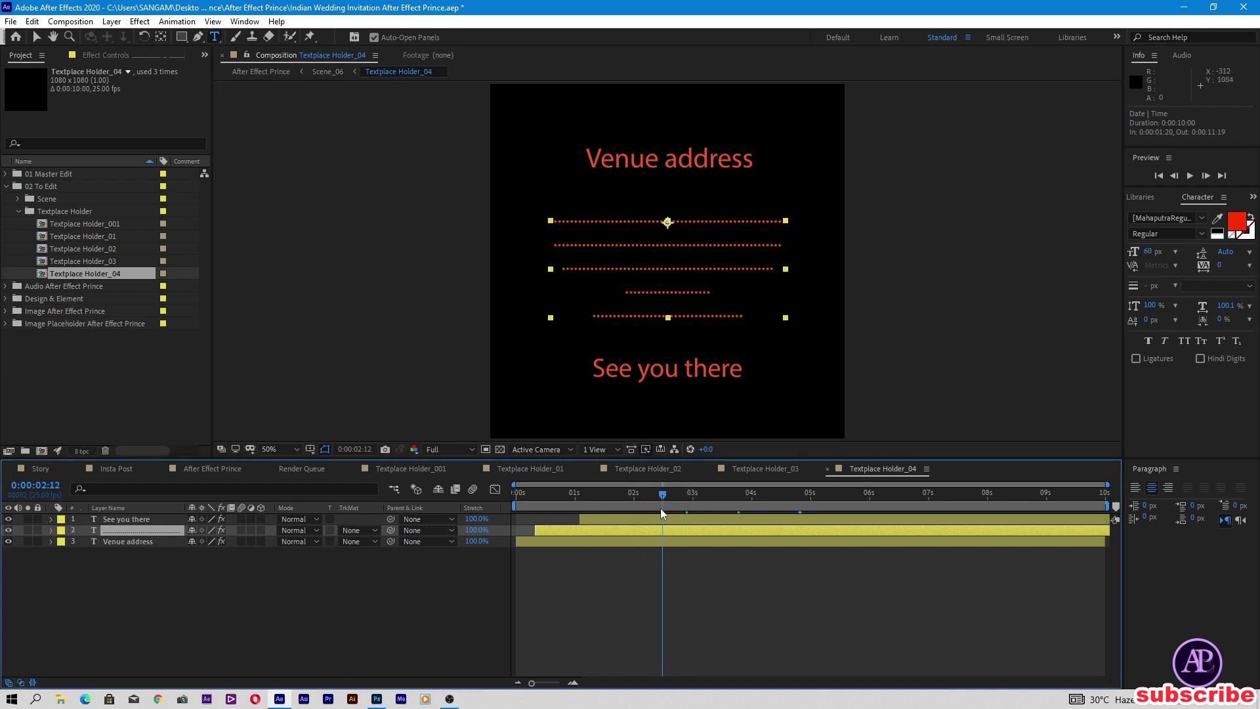
Step: Open the Audio After Effect Prince composition from the folder of the same name and go to about 9 seconds
left_click(7, 287)
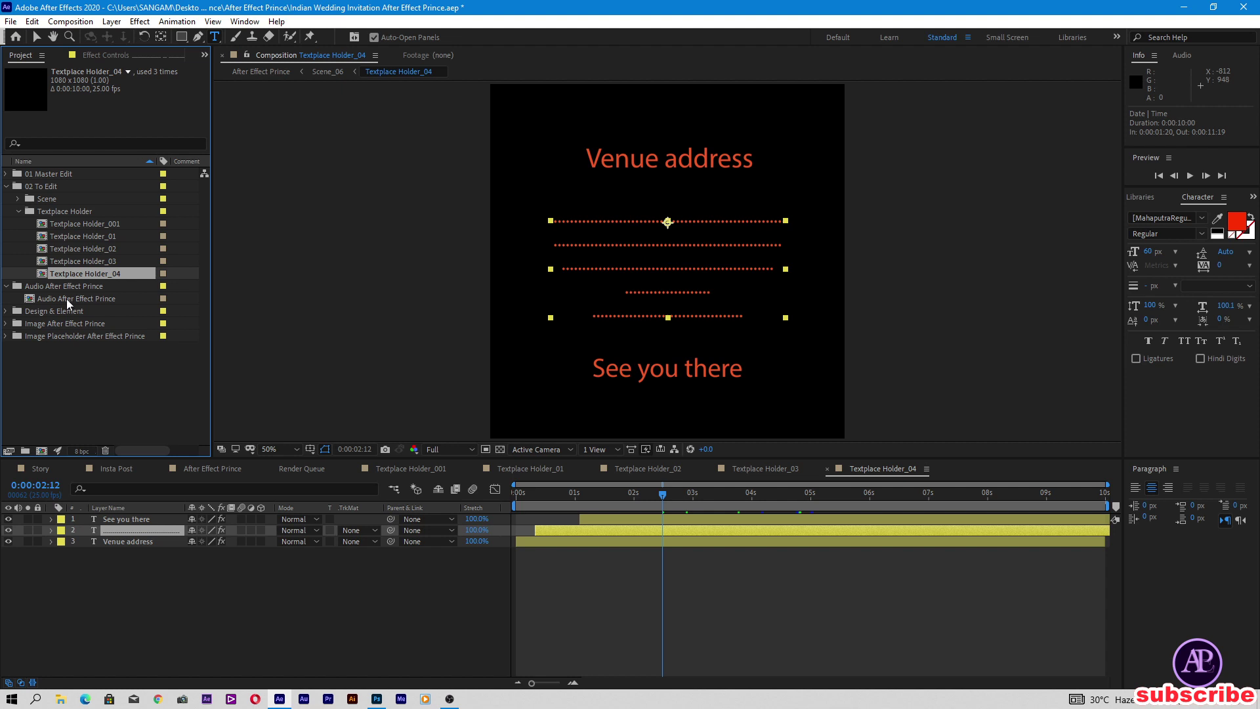
double_click(68, 300)
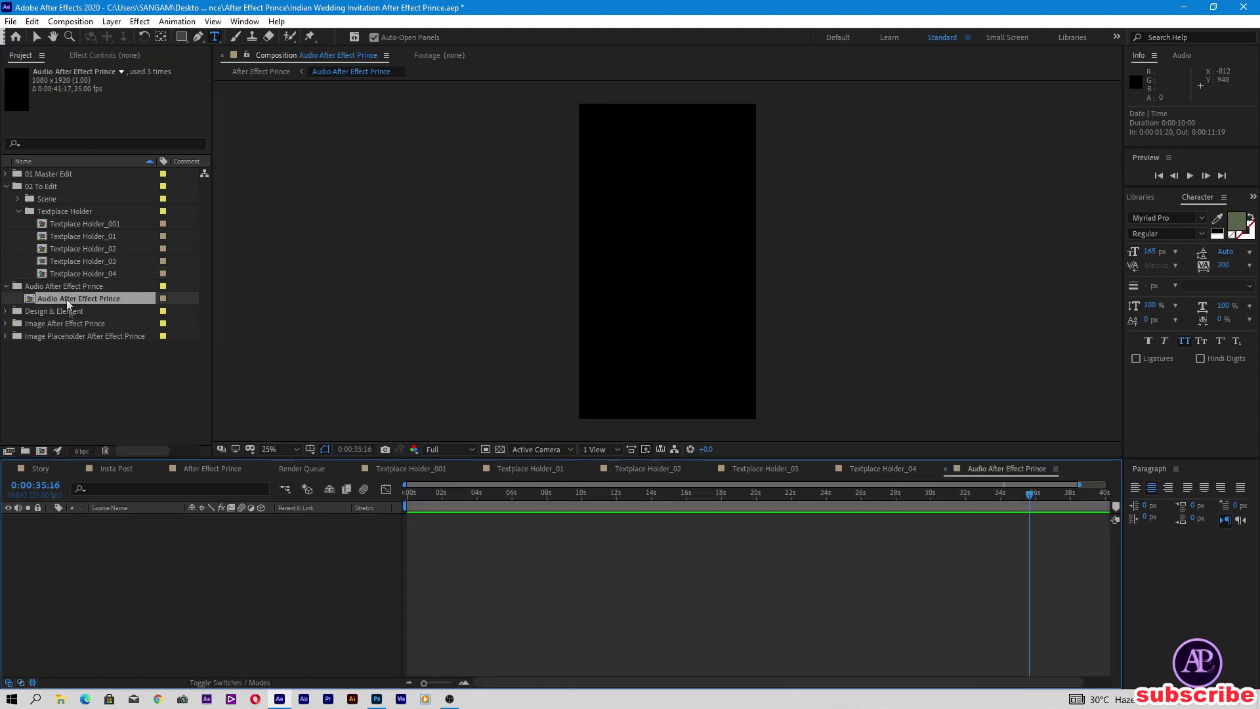
left_click_drag(533, 501, 561, 501)
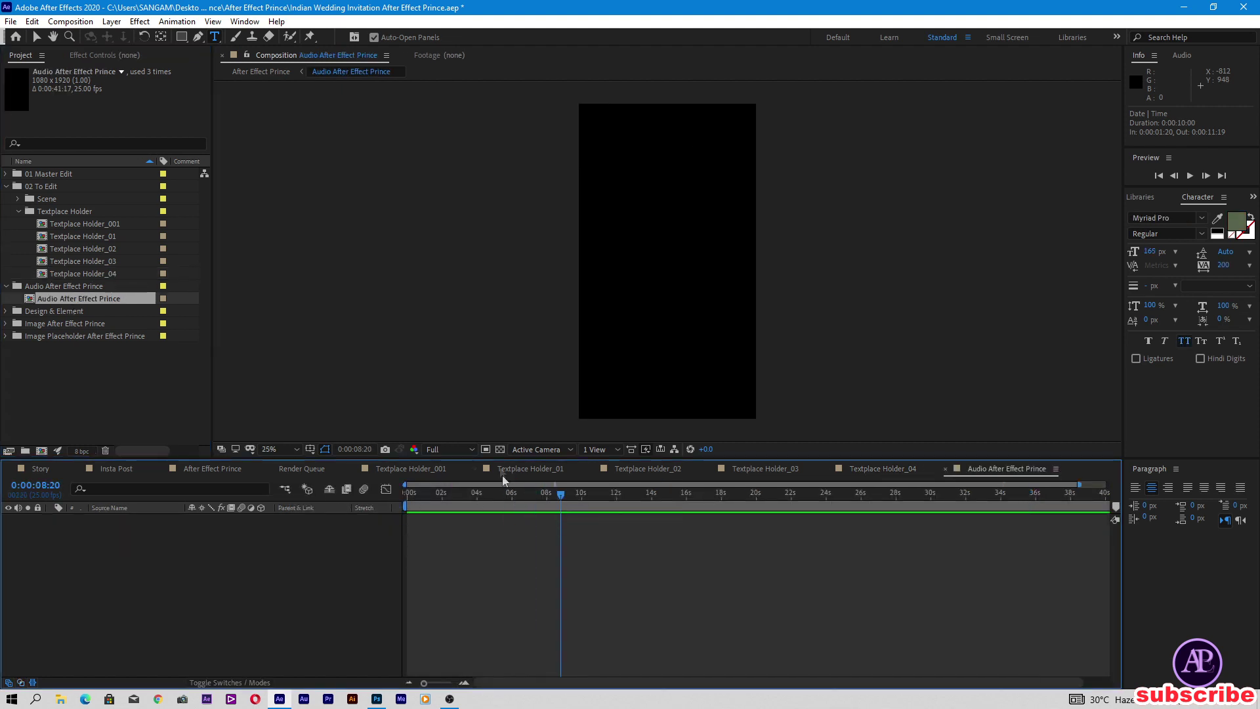
Step: Import bensound-littleidea.mp3 from the prince folder on Local Disk (E:) and add it as a layer in the Audio After Effect Prince composition
left_click(60, 698)
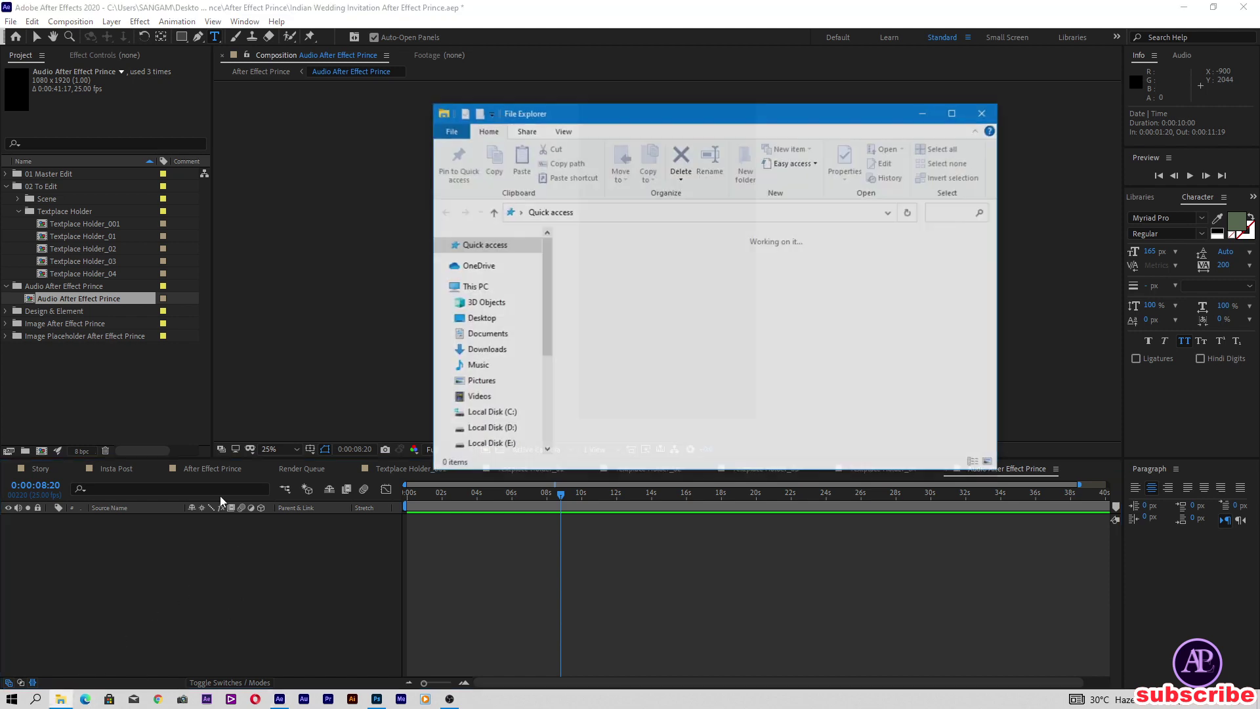
left_click(953, 113)
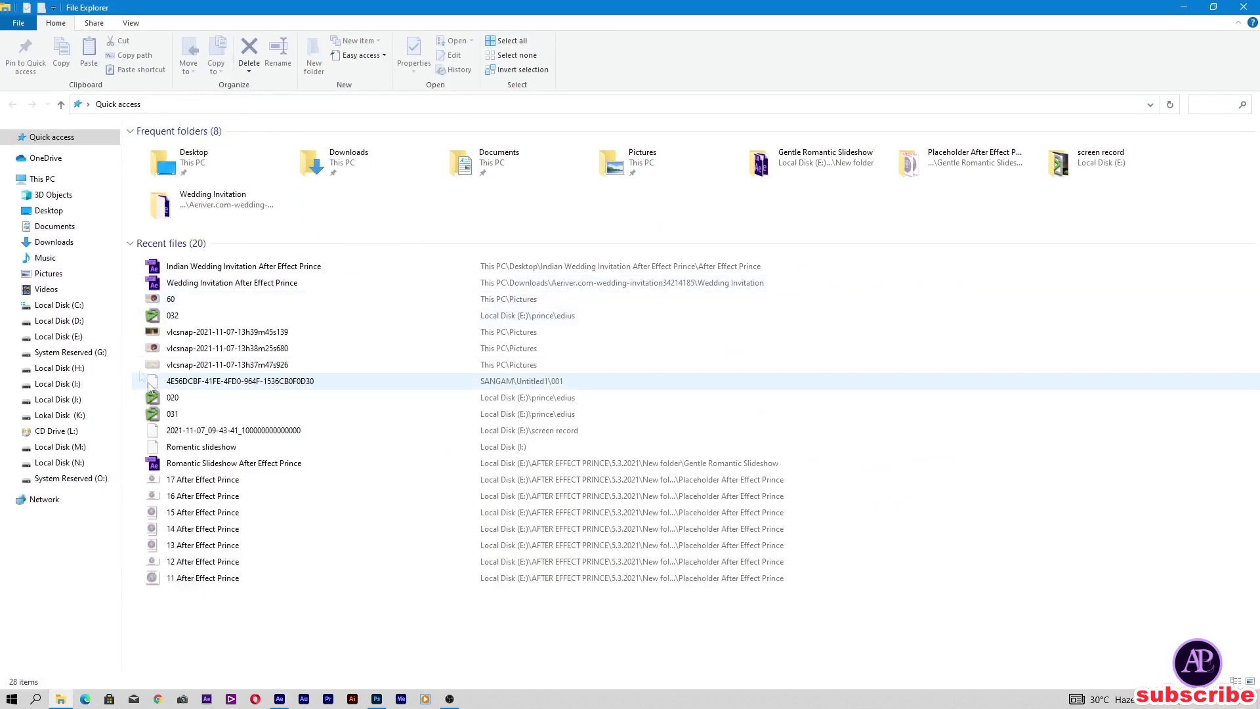
left_click(73, 336)
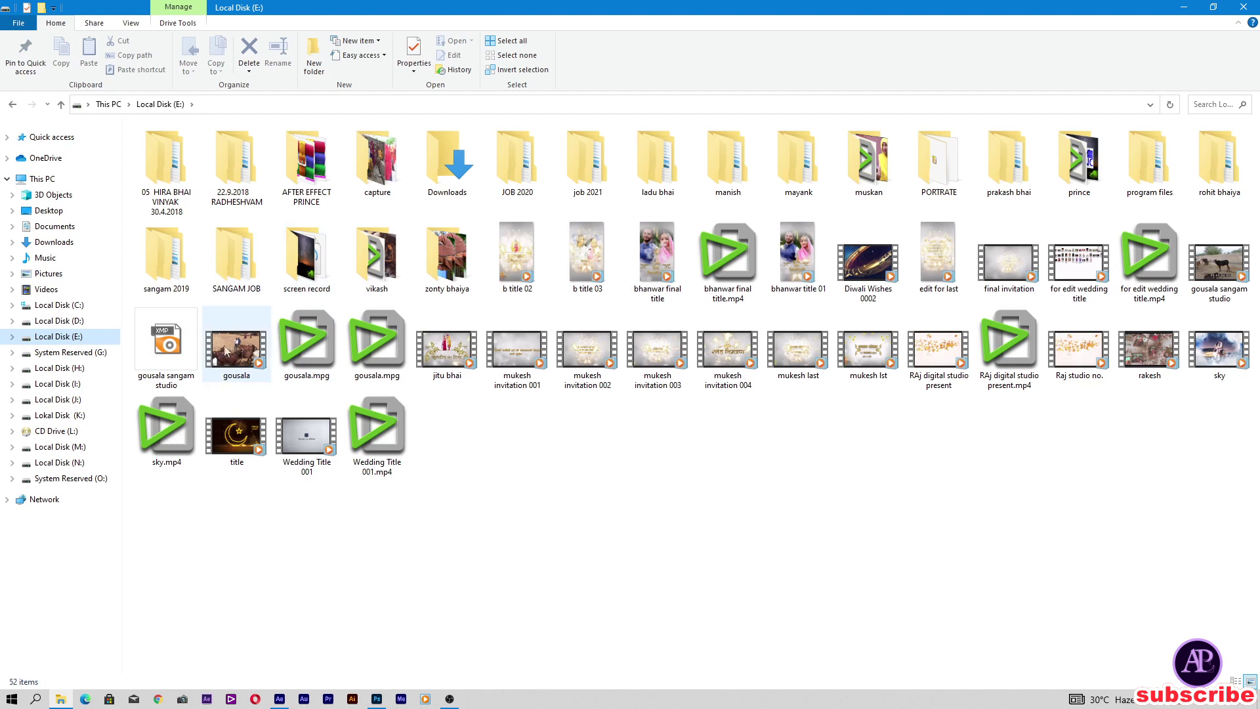
left_click(1080, 191)
double_click(1079, 190)
left_click(237, 253)
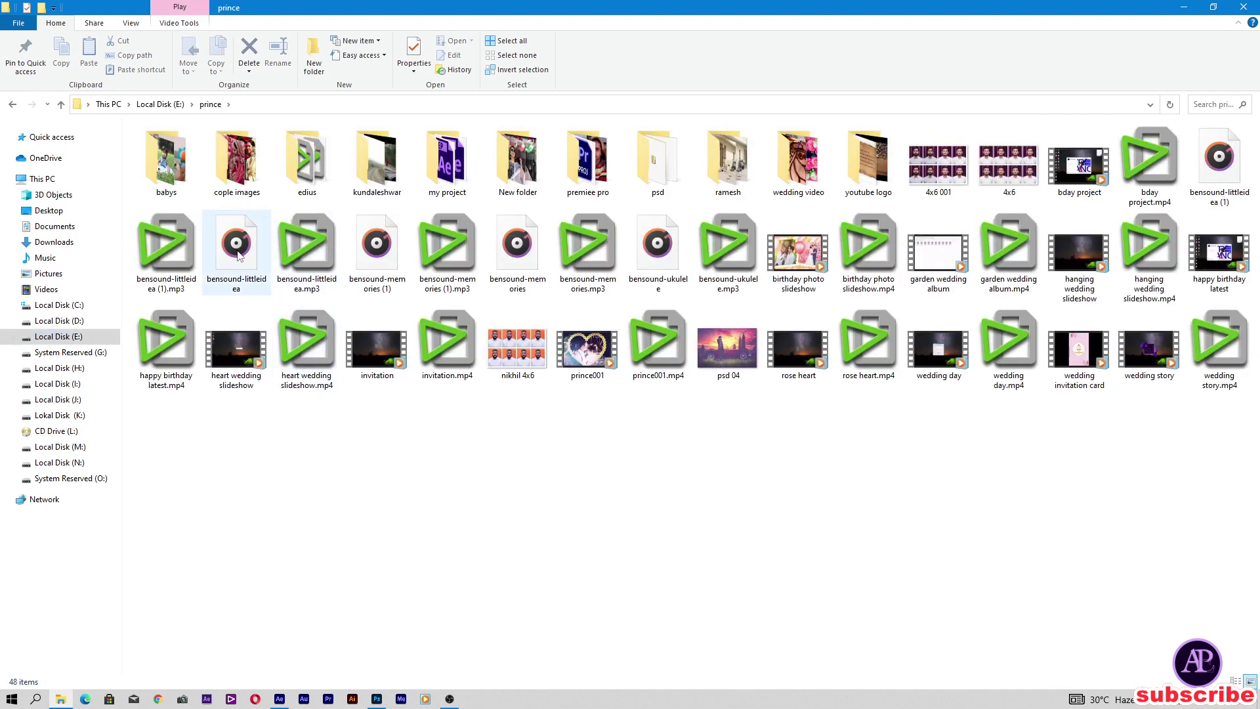
left_click_drag(407, 634, 122, 415)
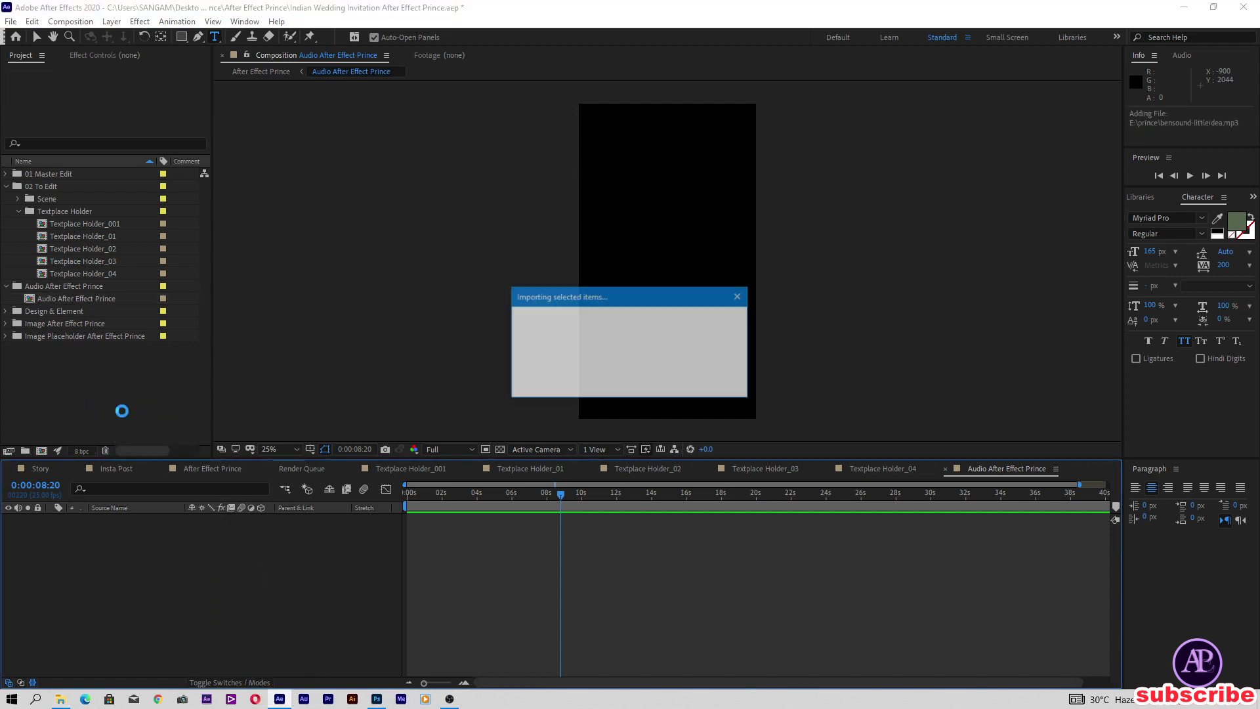
left_click_drag(113, 315, 167, 582)
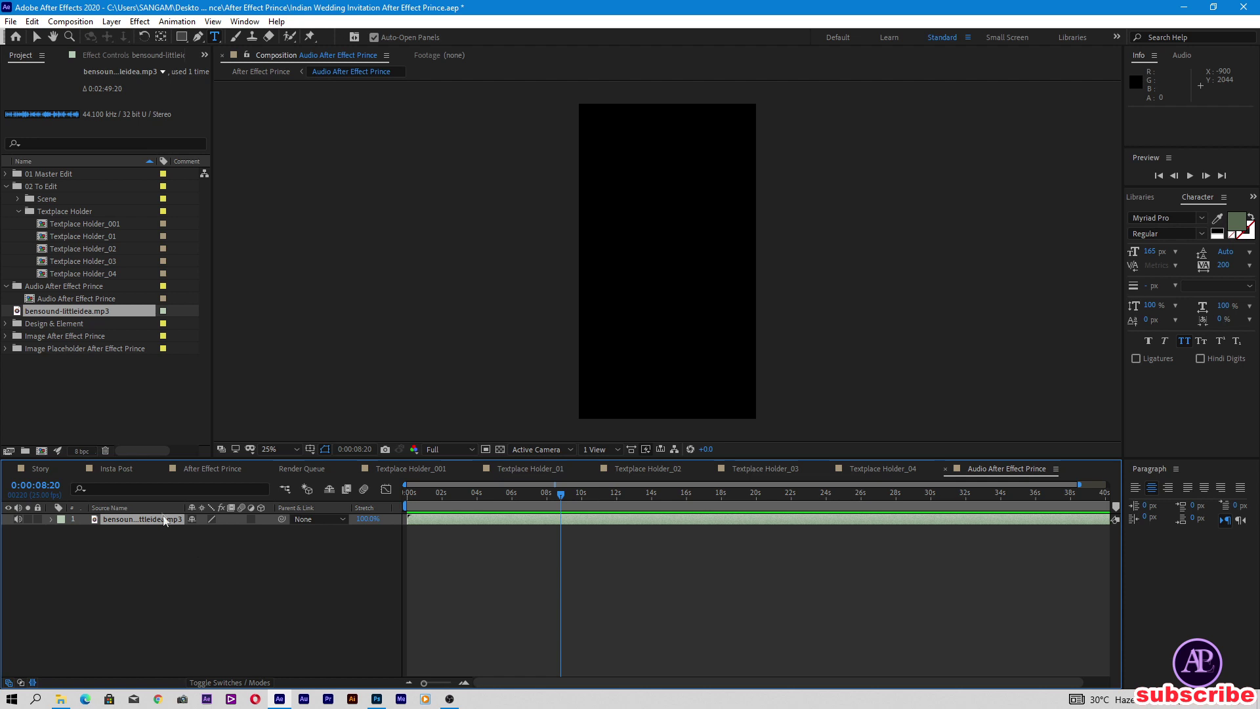
Step: Check the After Effect Prince composition at about 21 seconds and view the Story and Insta Post compositions
left_click(216, 468)
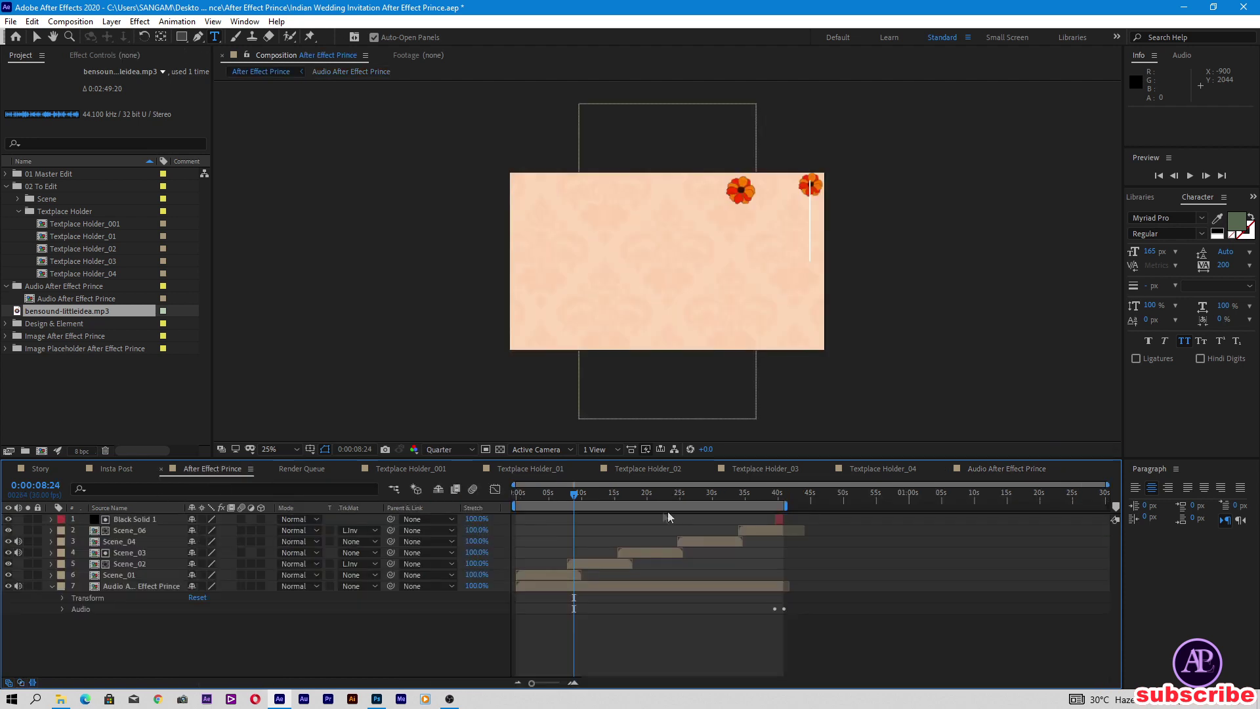
left_click(604, 500)
left_click(652, 500)
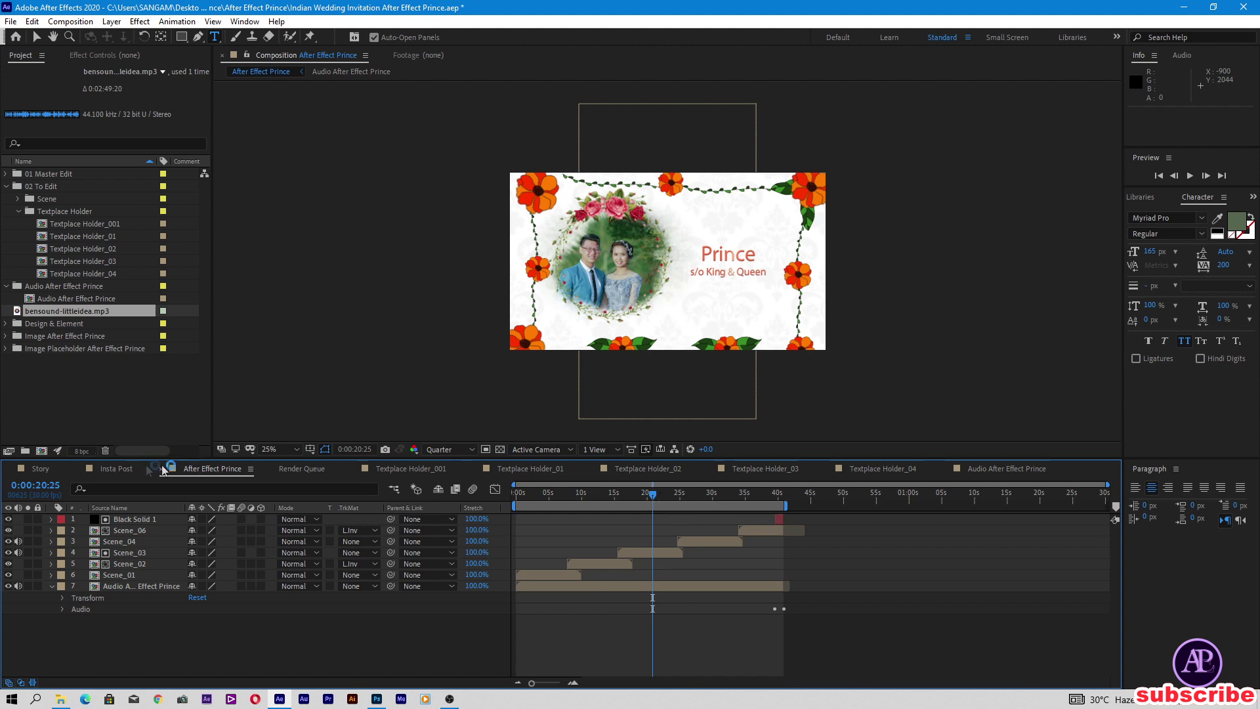
left_click(61, 469)
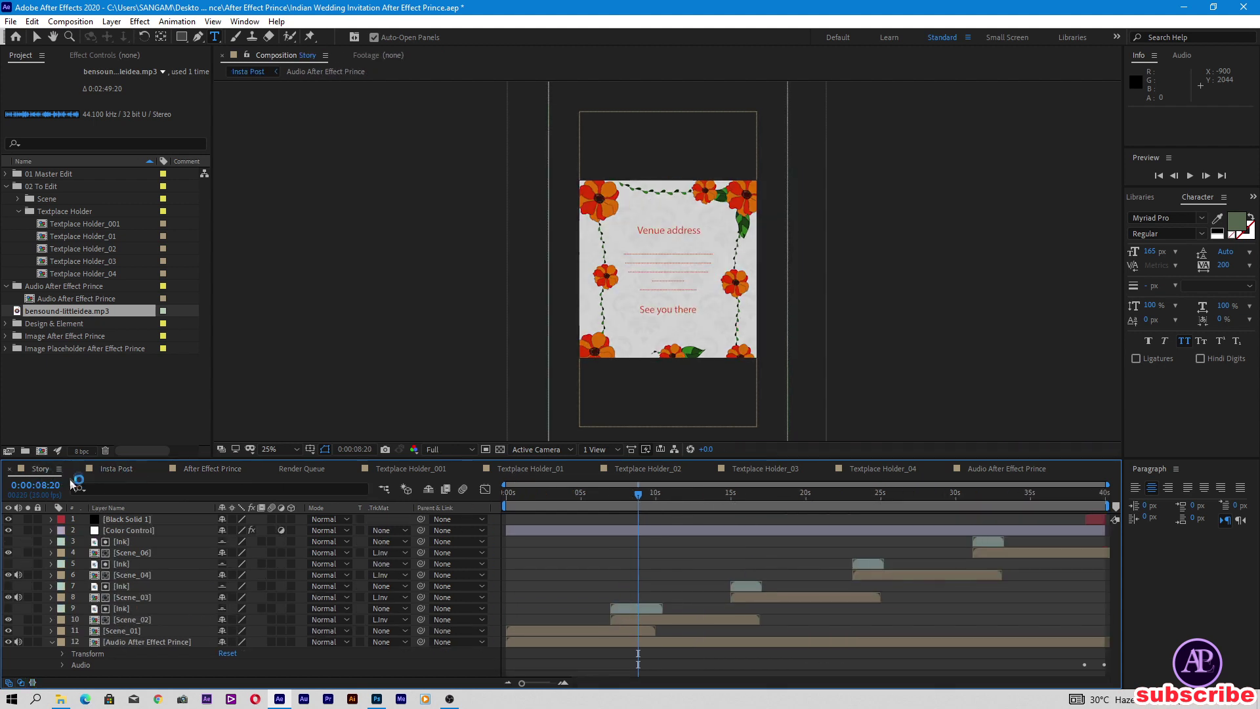
left_click(116, 468)
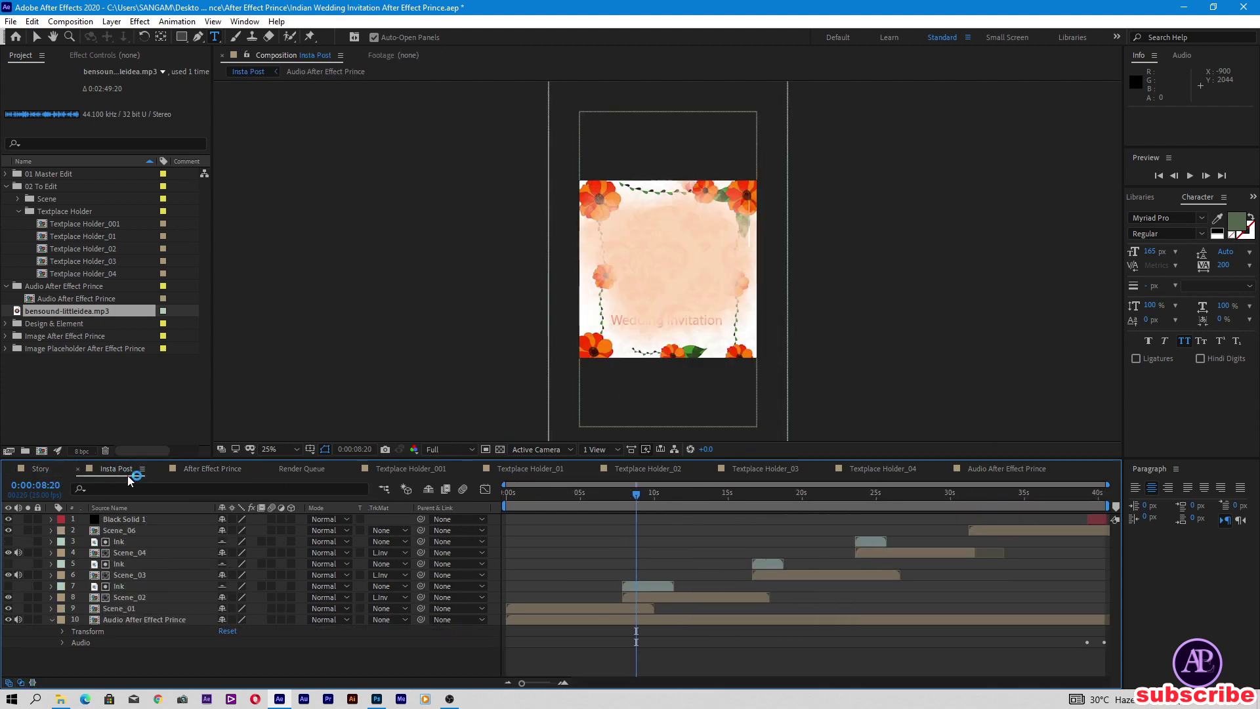
Step: Send the After Effect Prince composition to the Adobe Media Encoder queue
left_click(220, 470)
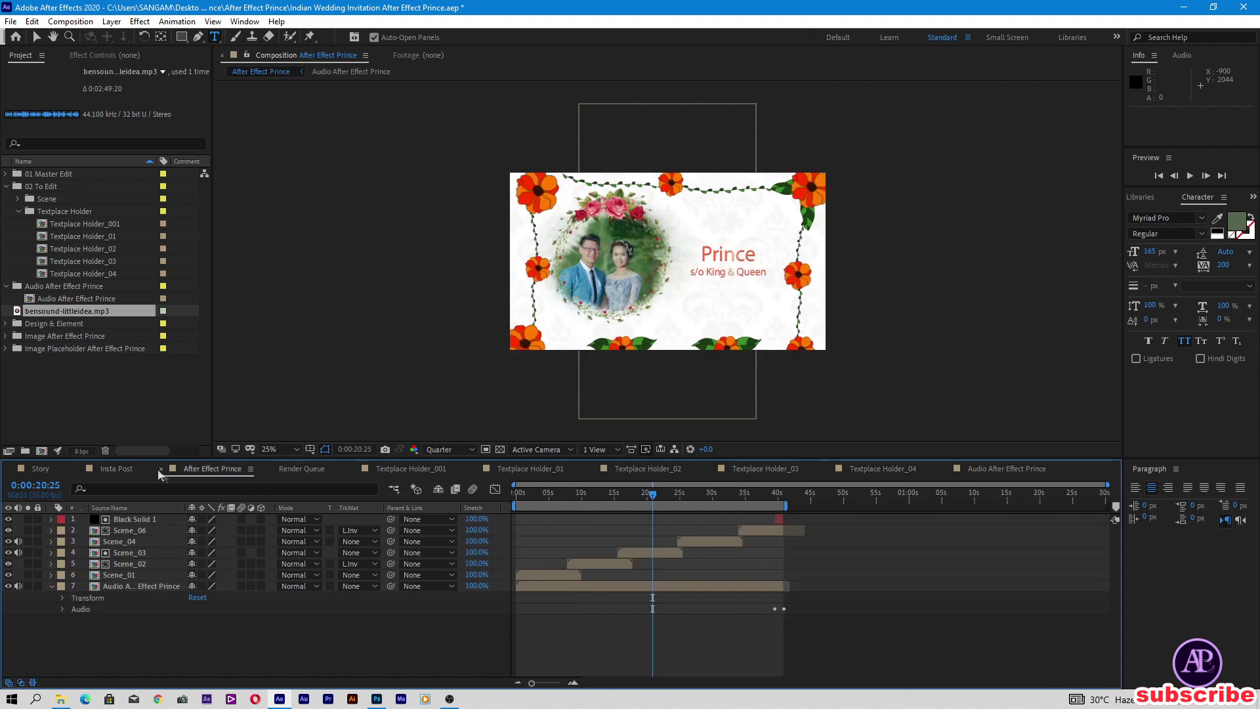
left_click(545, 499)
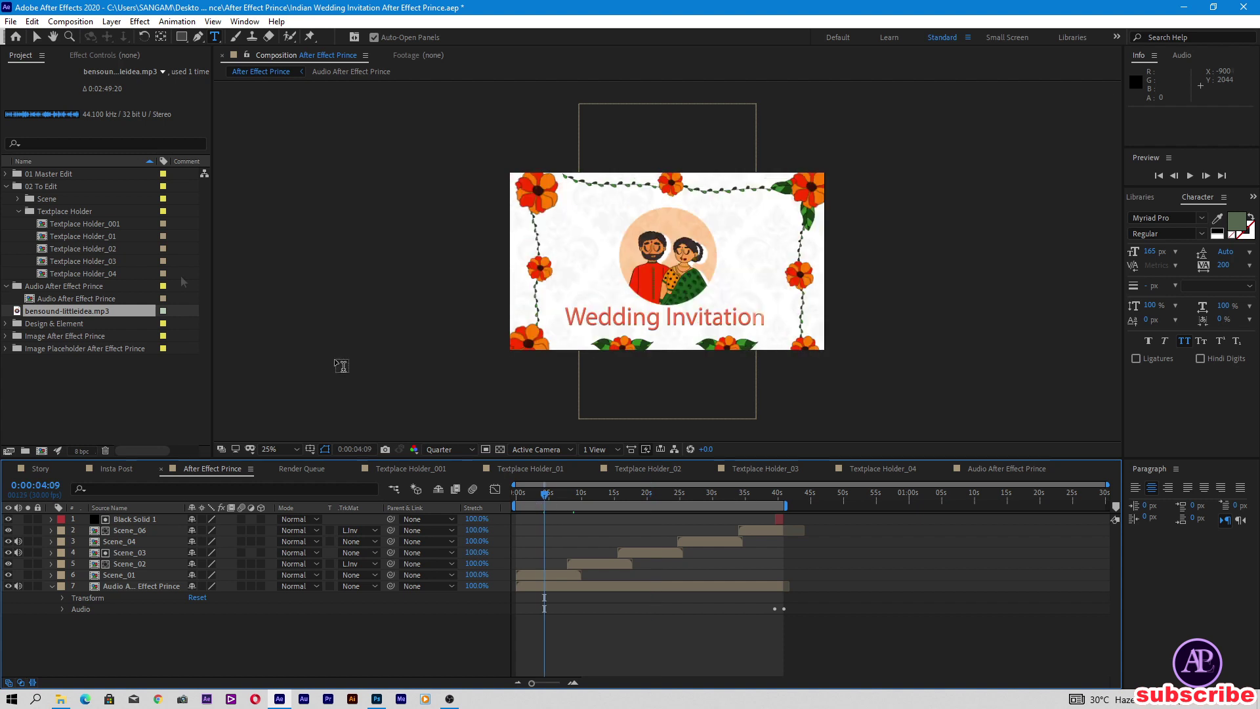
left_click(71, 22)
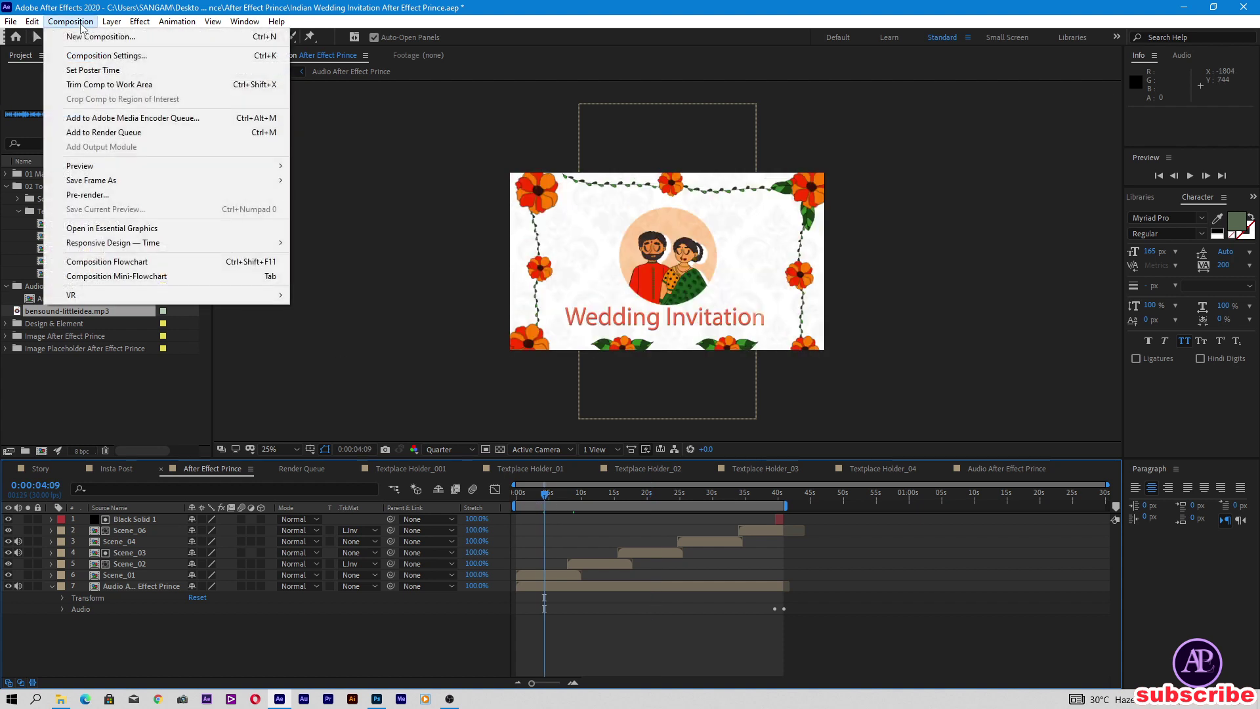
left_click(155, 120)
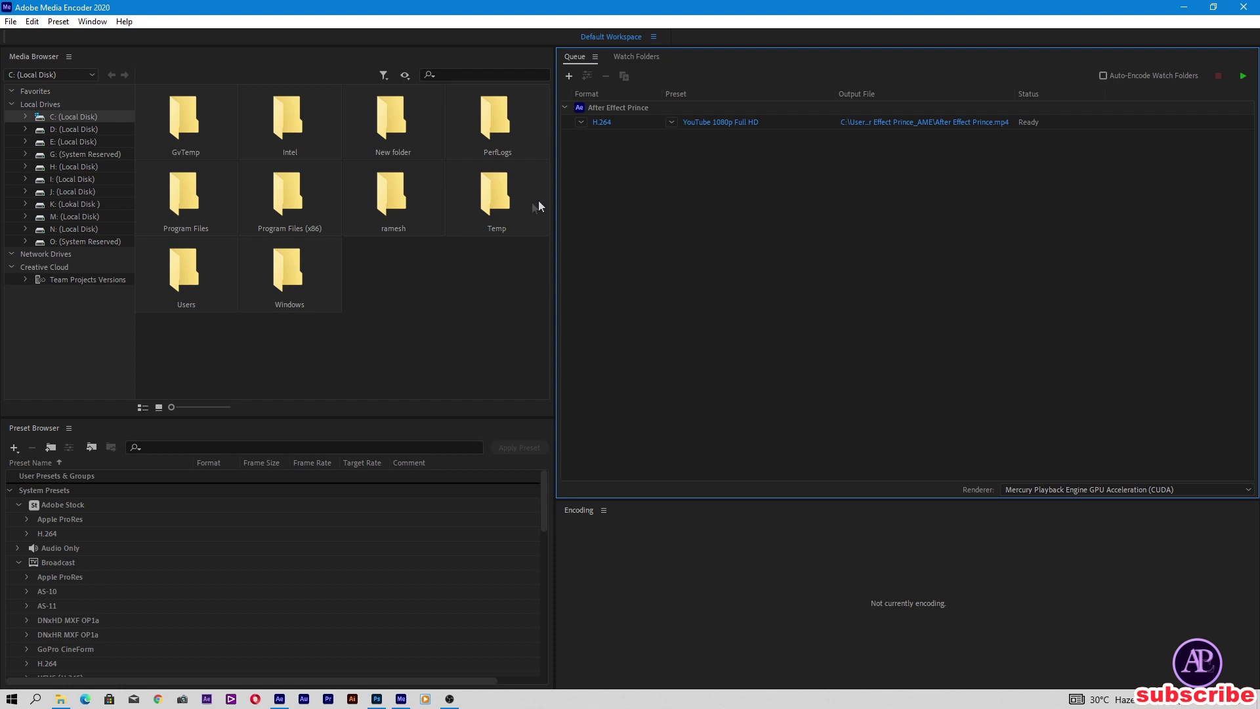
Step: Choose H.264 as the output format of the queued After Effect Prince composition
left_click(581, 123)
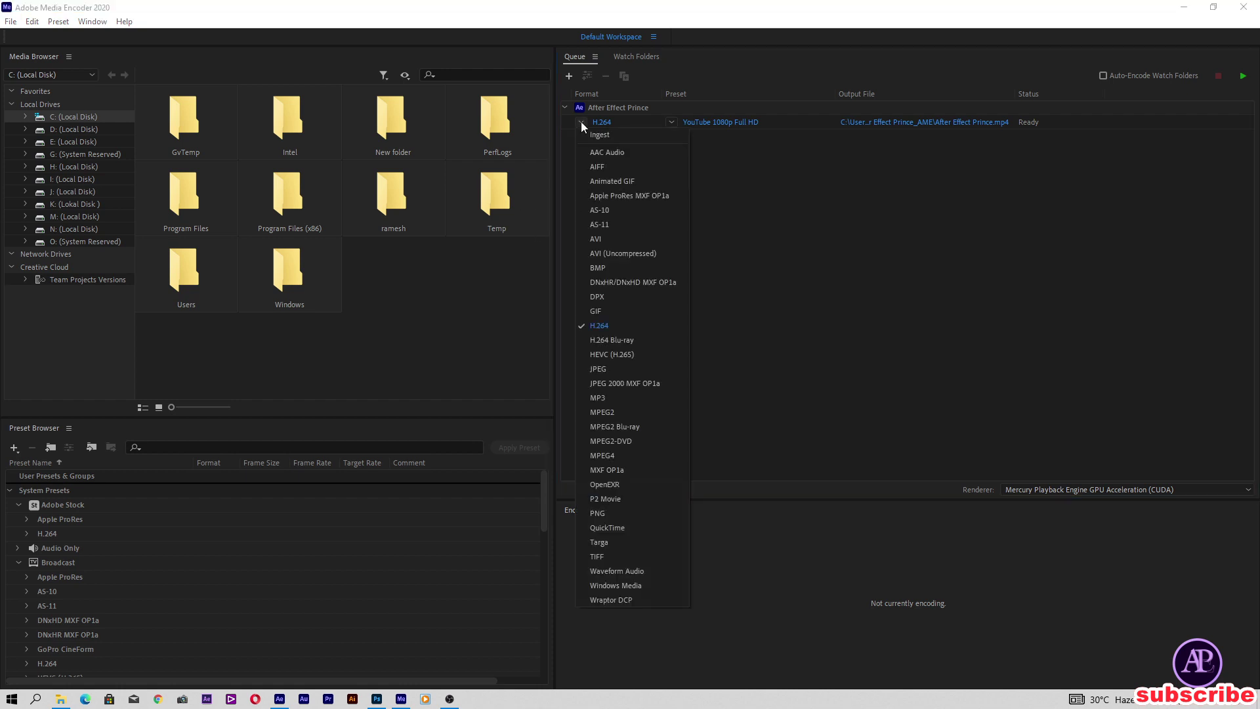
left_click(607, 323)
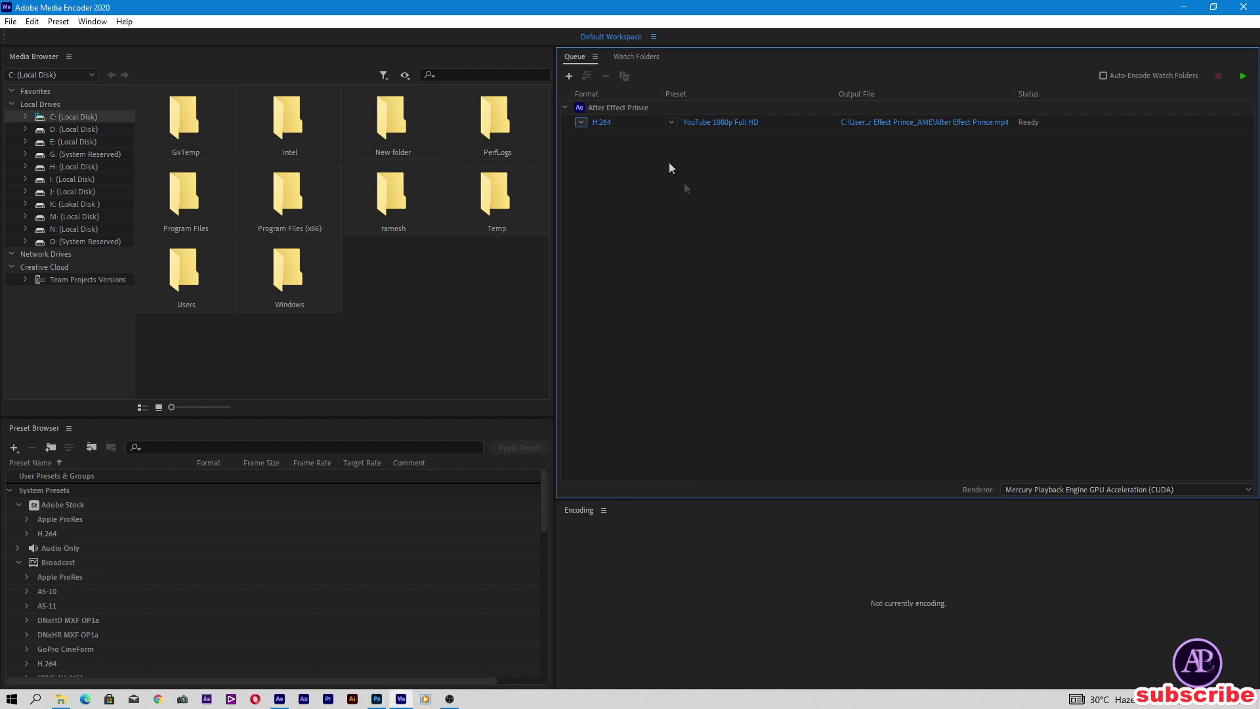
left_click(582, 123)
left_click(617, 326)
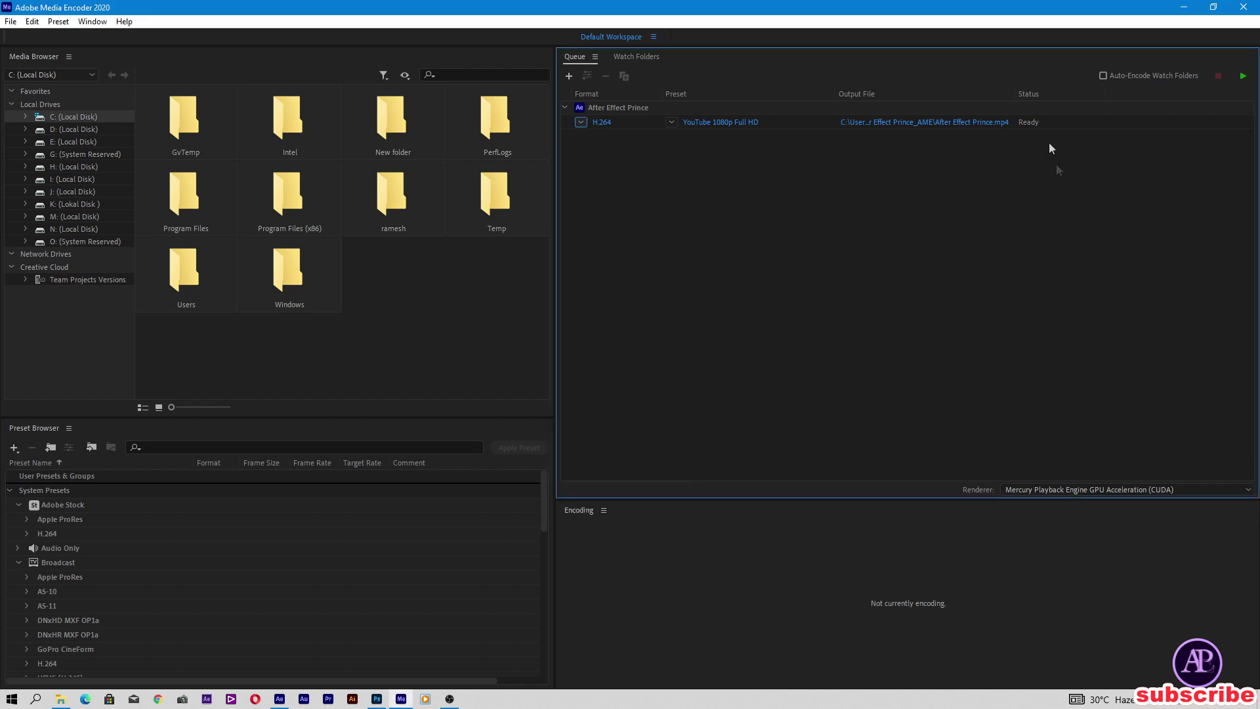
Step: Set the output file to "indian wedding invitation" on Local Disk (I:) and start encoding the queue
left_click(893, 124)
scroll(124, 255, "down", 3)
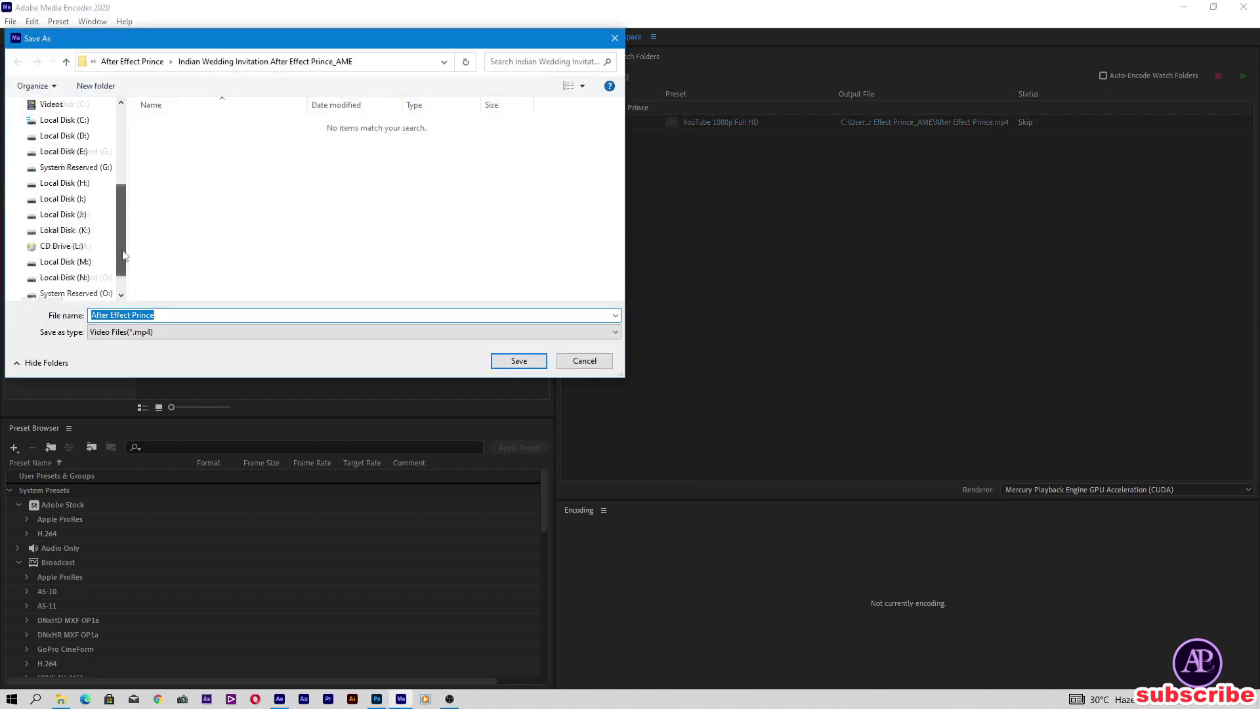
left_click(62, 182)
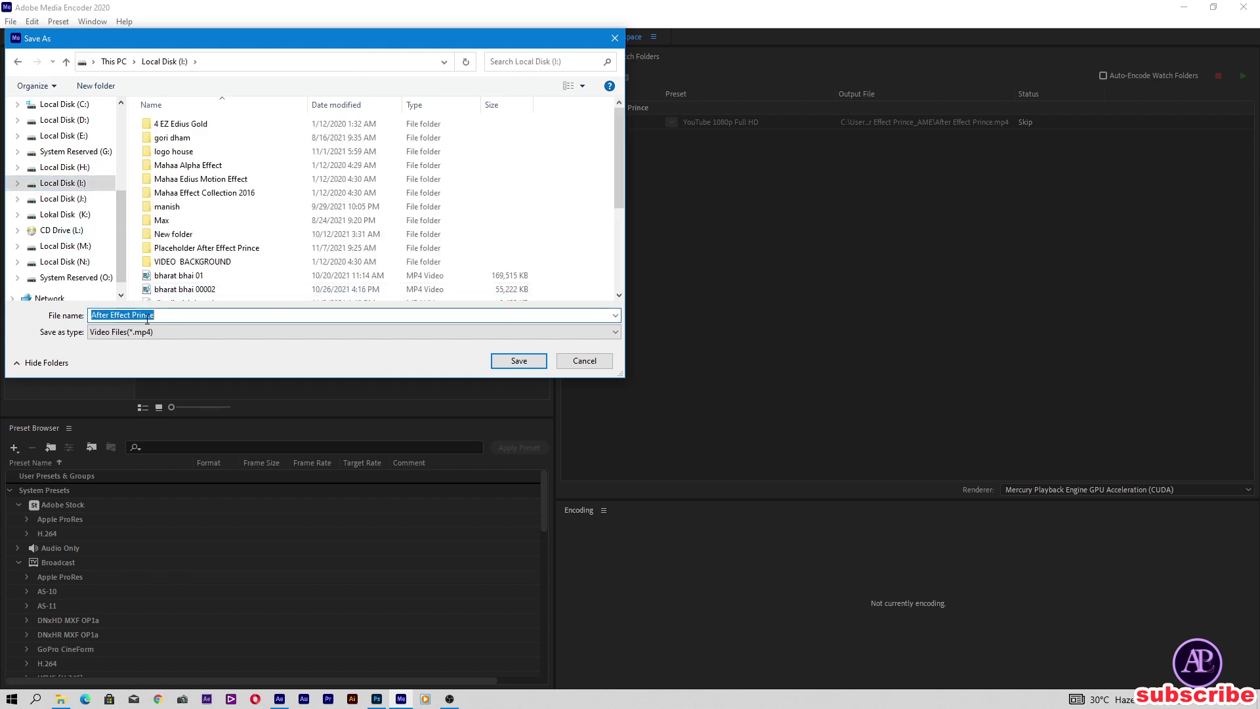
type("indian wedding invitation")
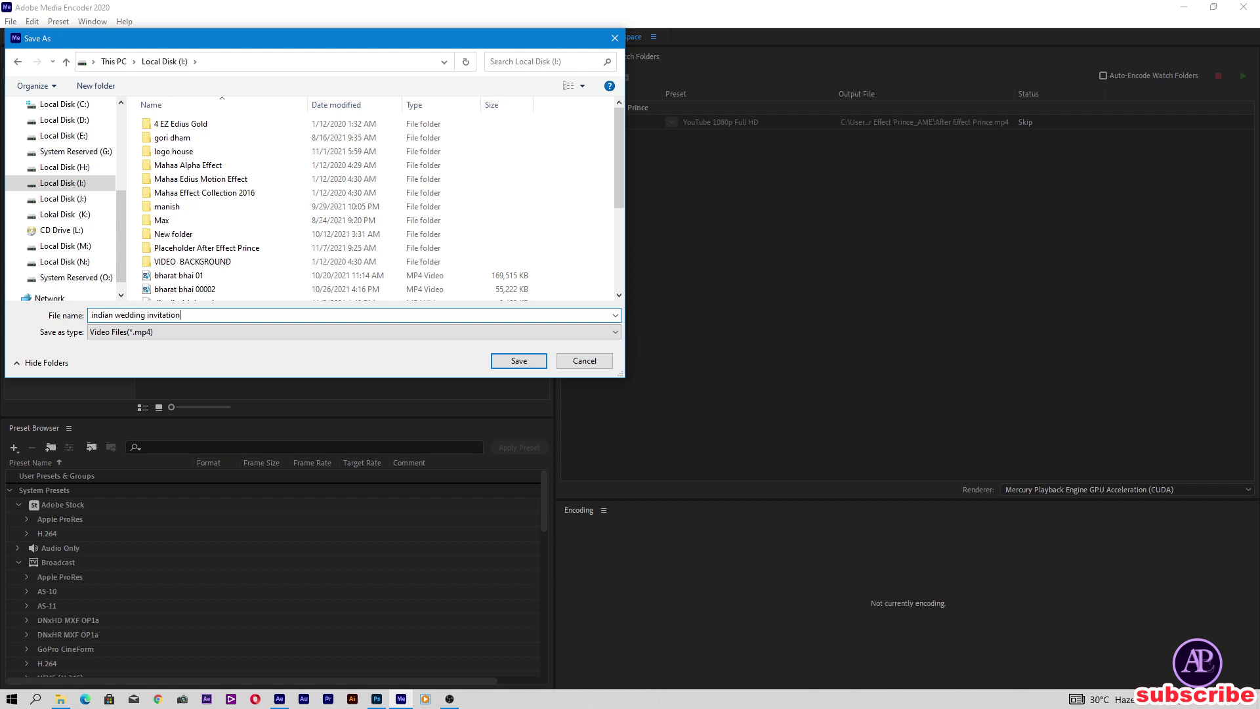
left_click(518, 361)
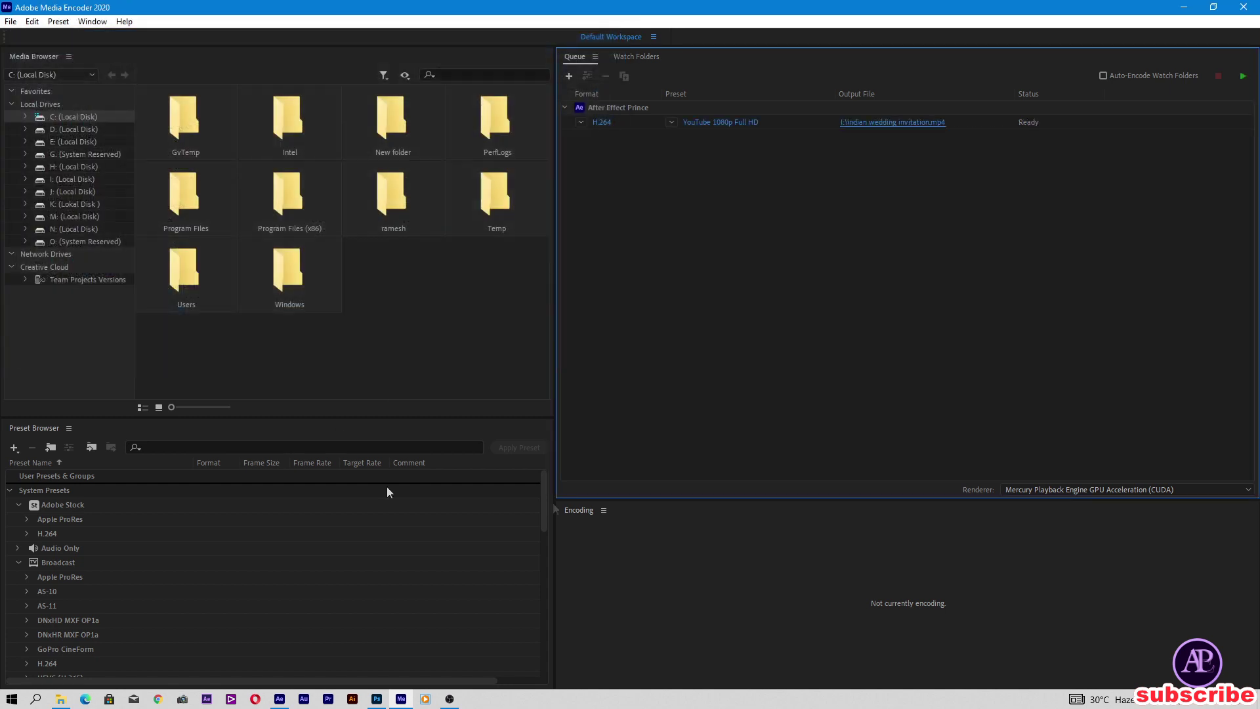
left_click(1244, 76)
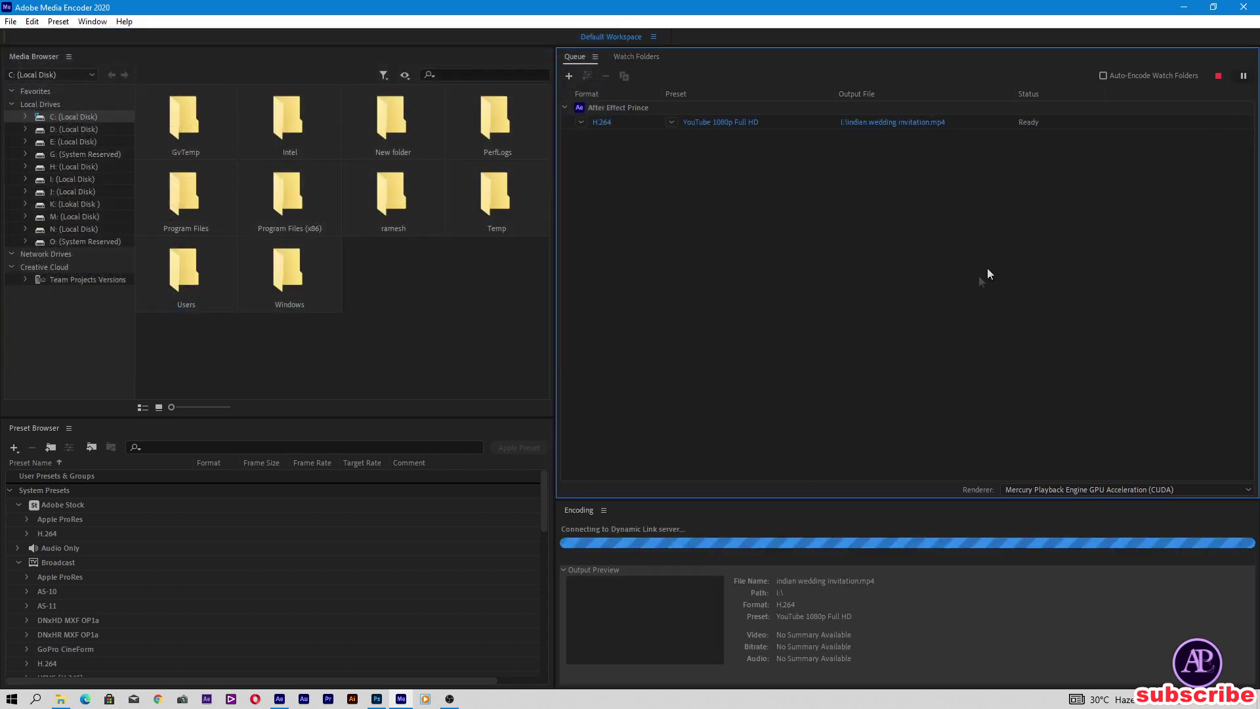